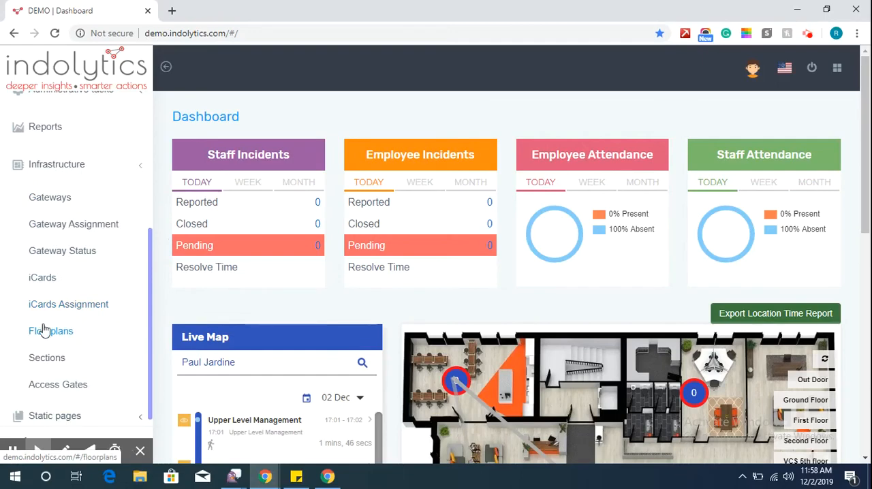
Start a new floor plan under Infrastructure and name the floor India Office_Mumbai.
click(44, 332)
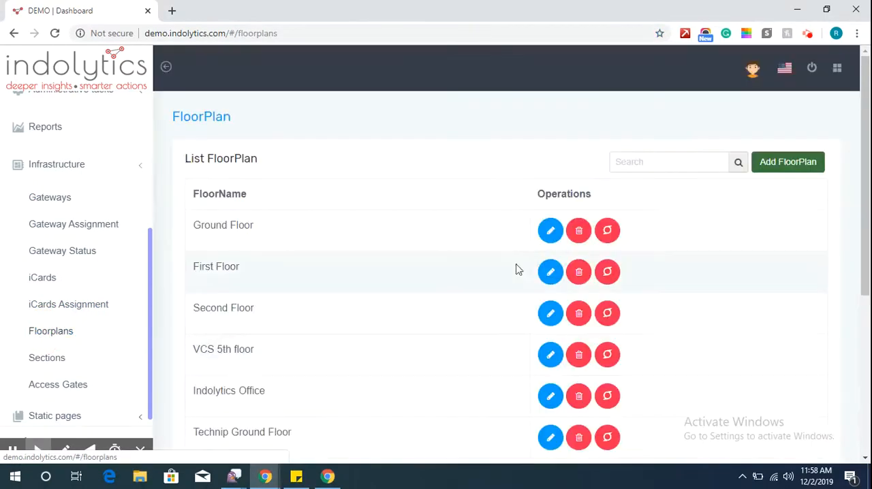
click(787, 170)
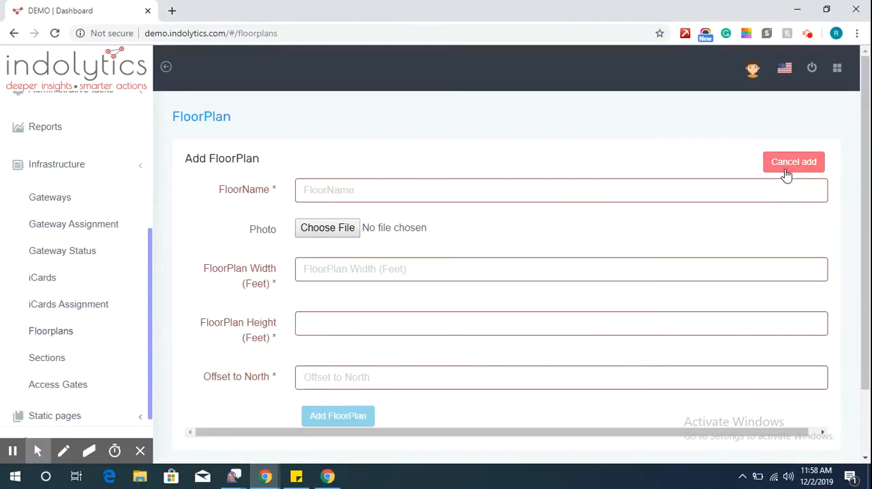
click(670, 192)
text(India Office_Mumbai)
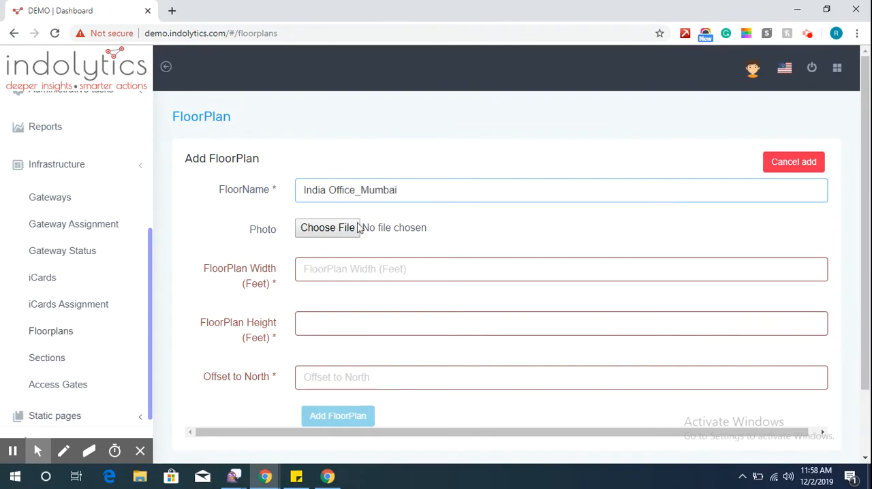
Attach the Office-Floor-Plan image from the Indolytics folder as the floor plan's photo.
click(316, 236)
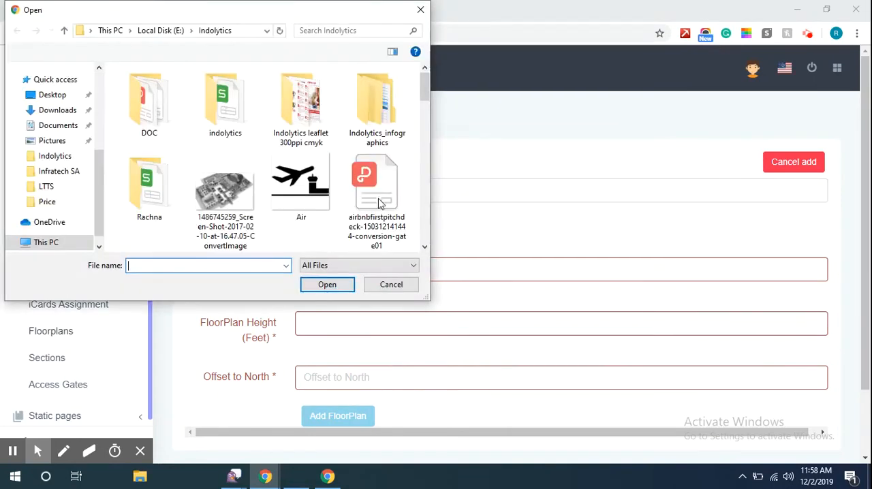
drag(424, 95, 425, 183)
click(406, 178)
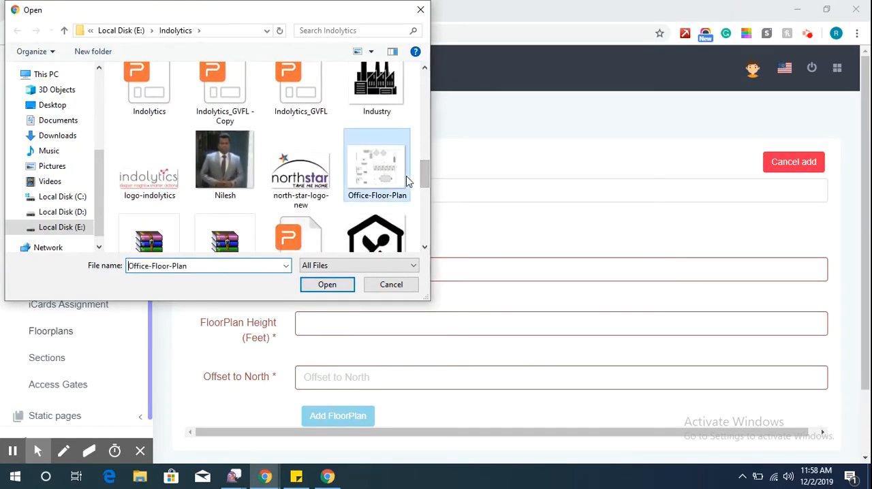
click(326, 285)
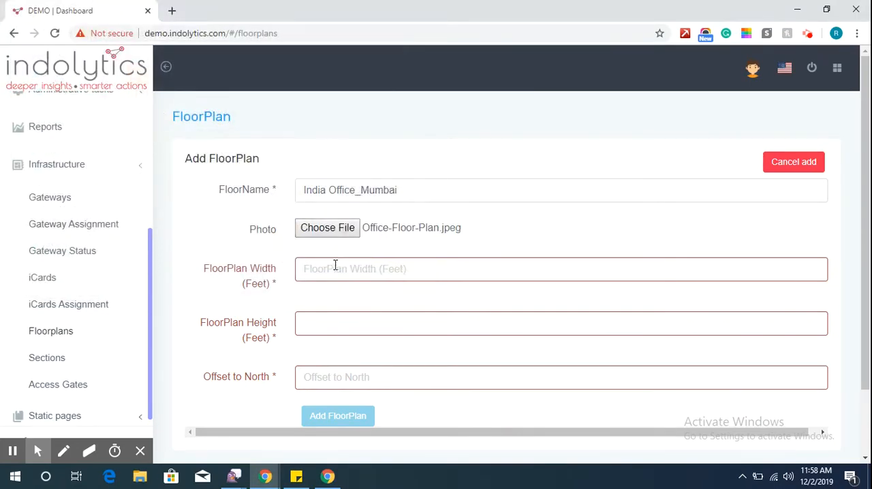
Set the floor plan's width to 328 feet, height to 144 feet and offset to north to 0, and add it.
click(332, 269)
key(Down)
key(Return)
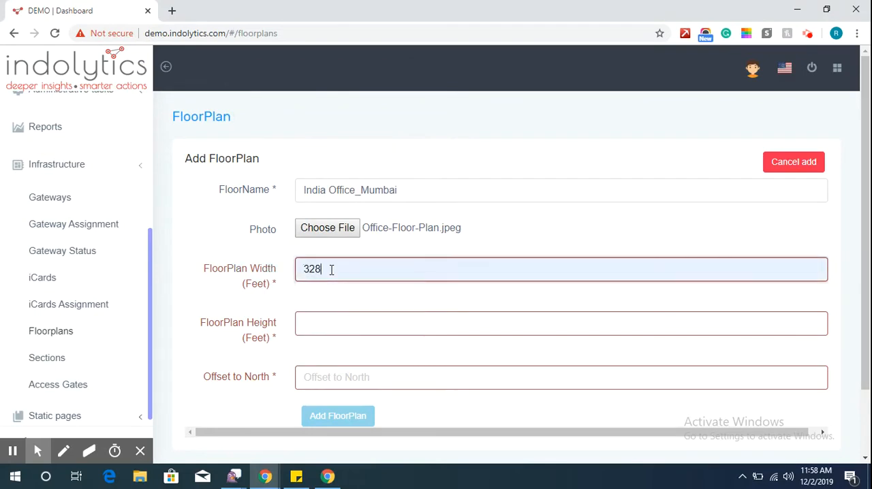
click(330, 317)
key(Down)
key(Return)
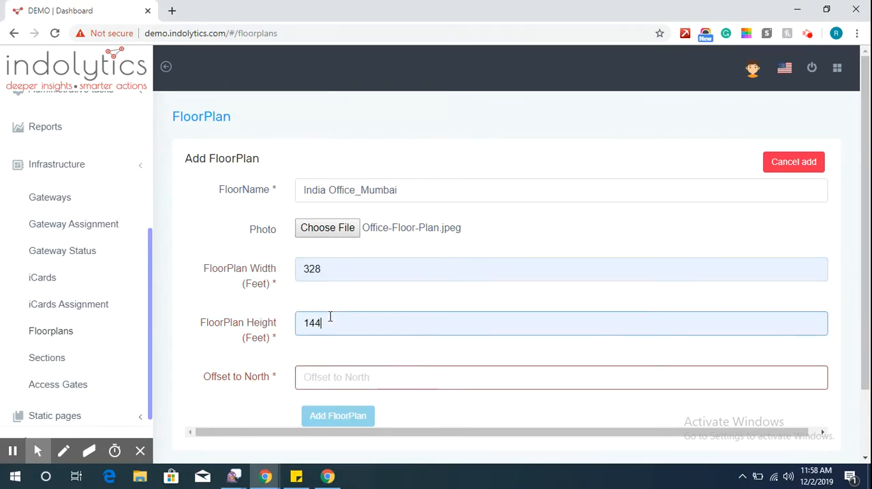
click(336, 374)
key(Down)
key(Return)
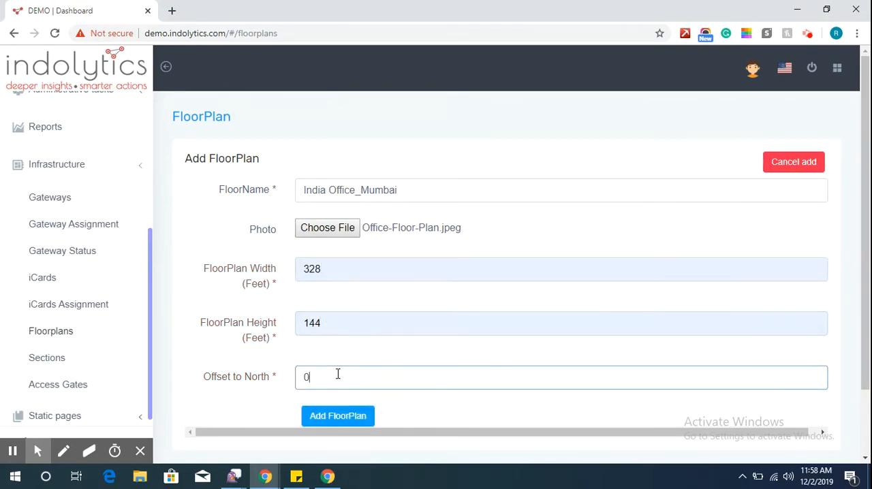
click(332, 418)
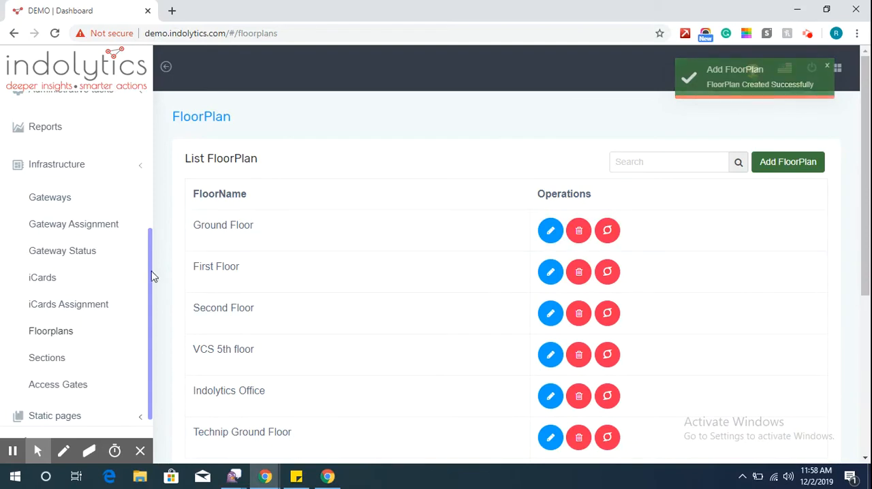
Start a new floor plan section on India Office_Mumbai with section type Indoor and area type Productive.
scroll(865, 136, down, 4)
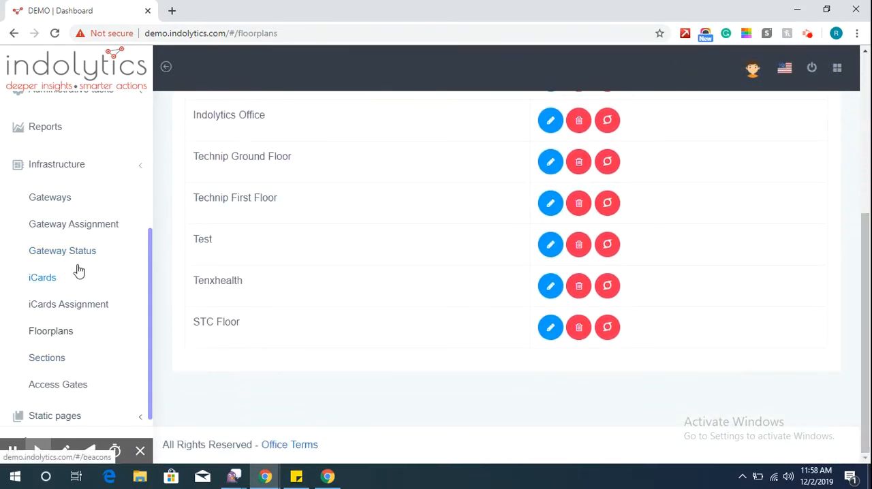
click(59, 359)
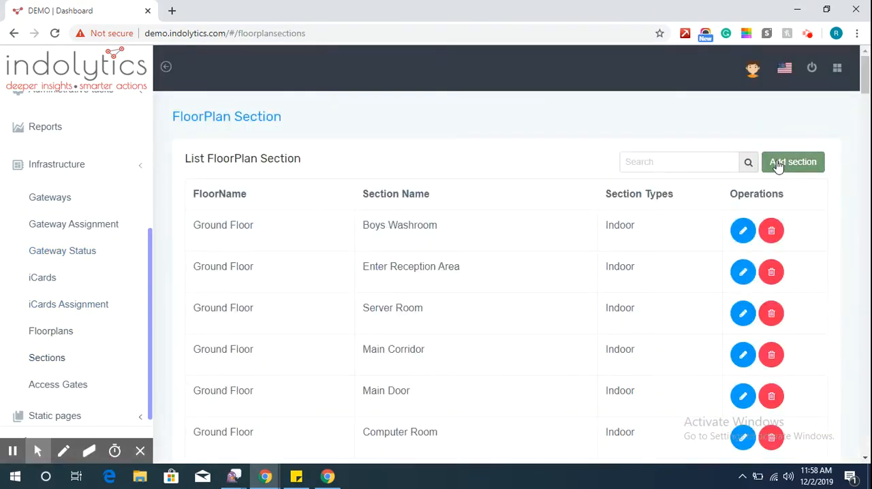
click(779, 163)
click(535, 196)
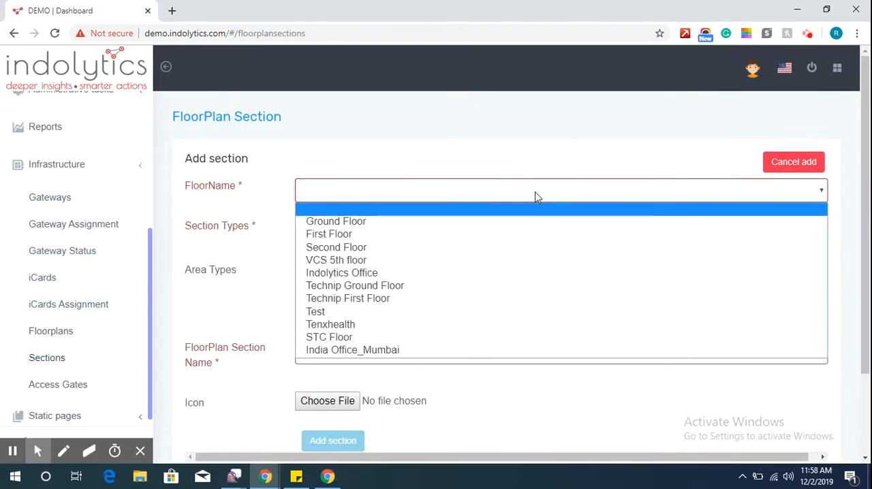
click(531, 354)
click(381, 232)
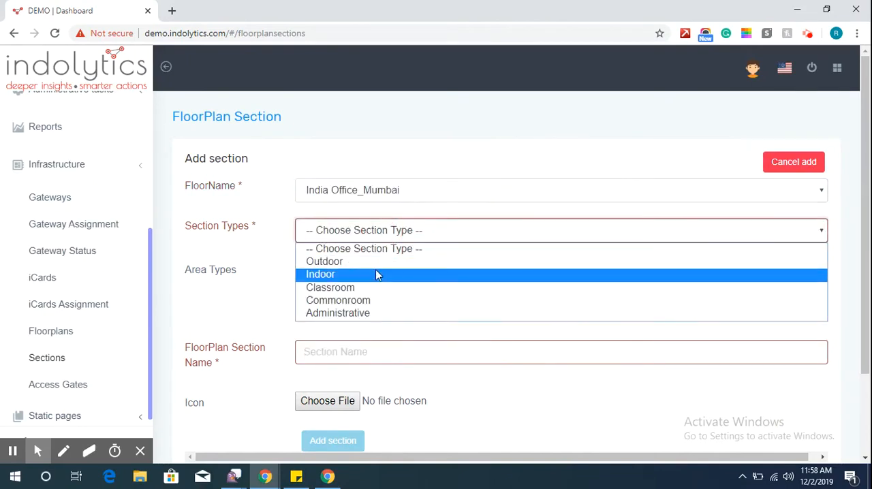
click(377, 276)
click(350, 275)
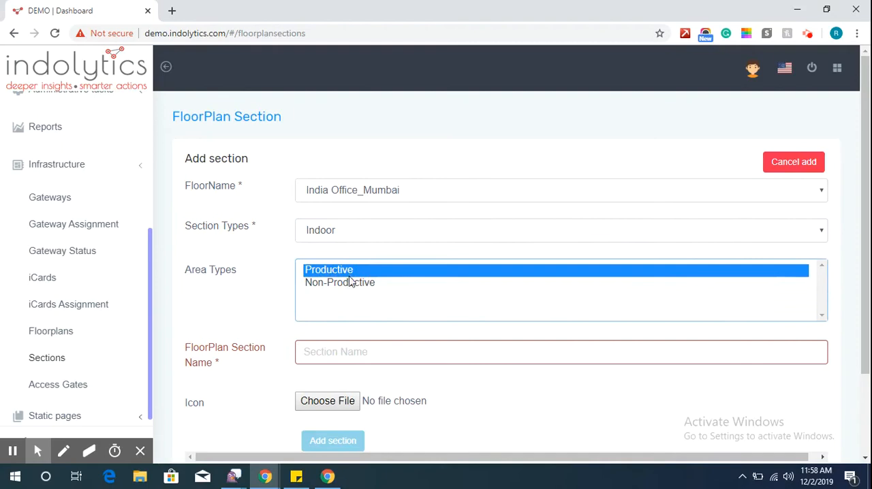
Name the floor plan section Workstation_Mumbai and add it.
click(341, 354)
text(Wor)
key(Down)
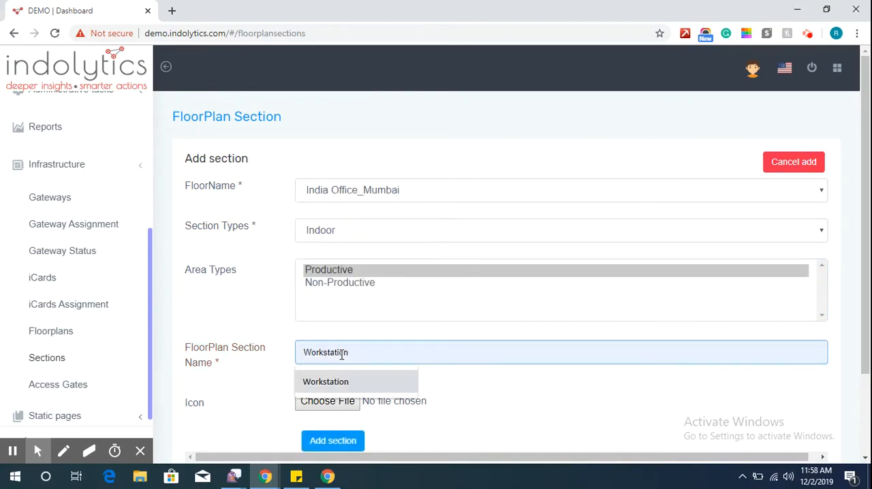
key(Return)
text(_Mumbai)
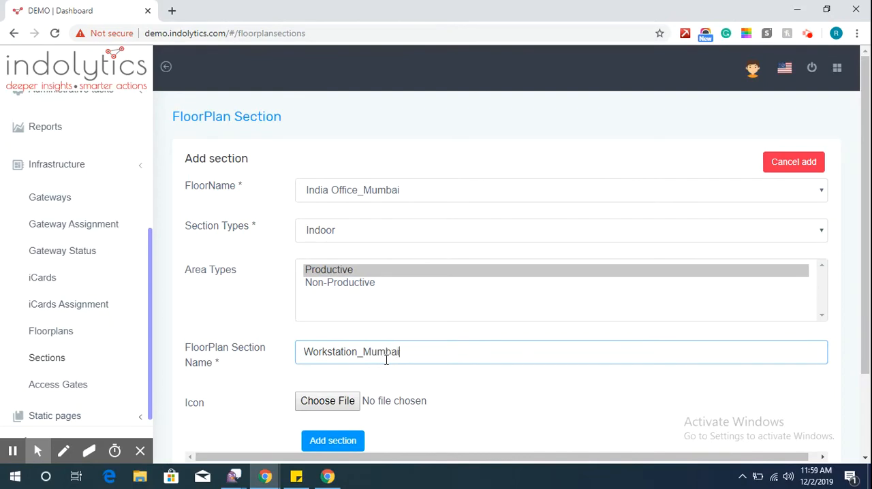
click(326, 442)
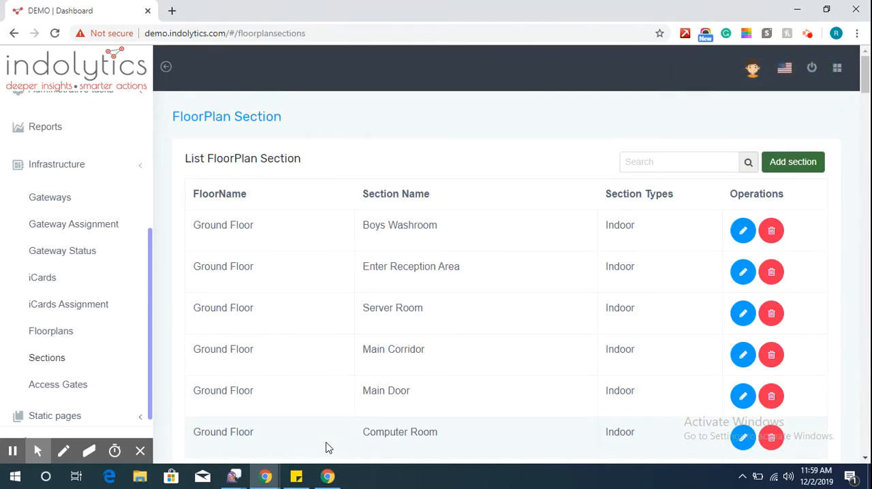
Start a new gateway under Infrastructure and title it Workstation_Mumbai.
click(50, 208)
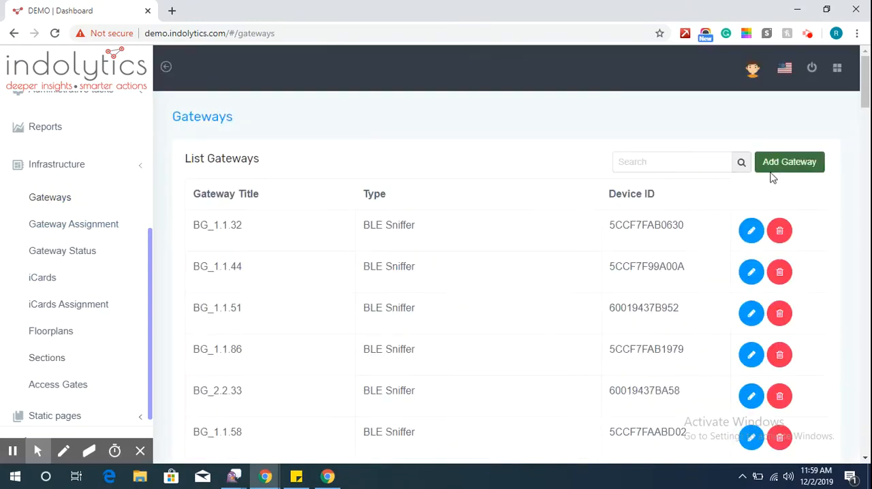
click(778, 169)
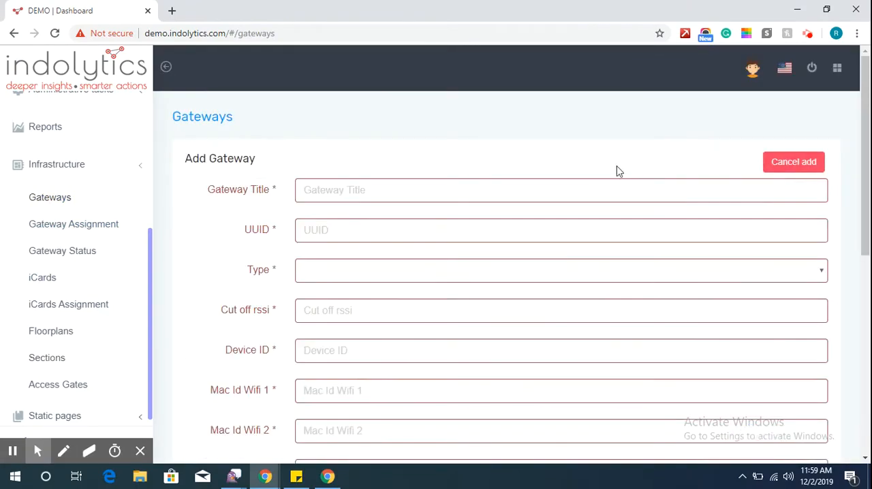
click(591, 190)
text(Workstation)
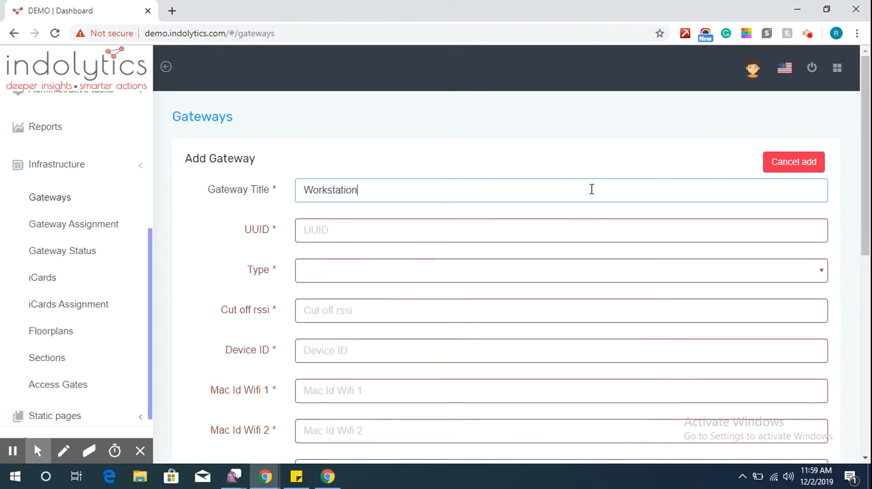
text(_Mumba)
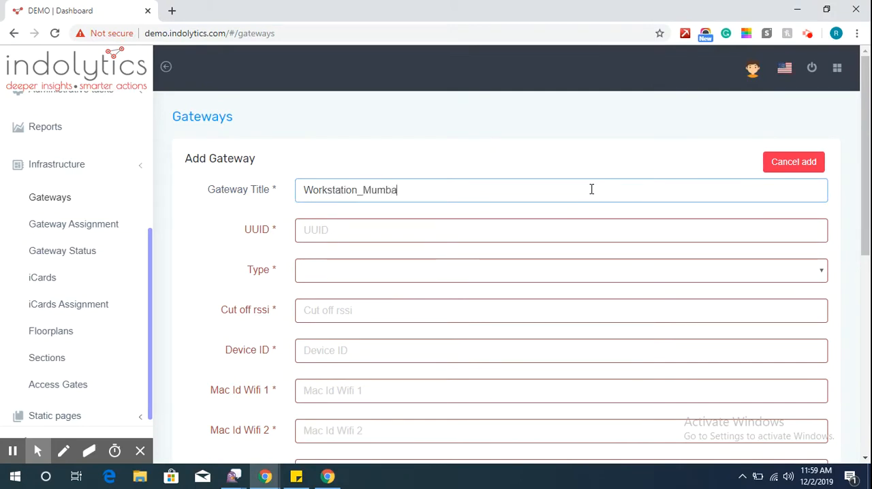
text(i)
Set the gateway's UUID to DA50693-A4E2-4FB1-AFCF-C6EB07647825, its type to BLE/Wifi Sniffer and BLE Broadcast, and its cut off rssi to 99.
click(484, 230)
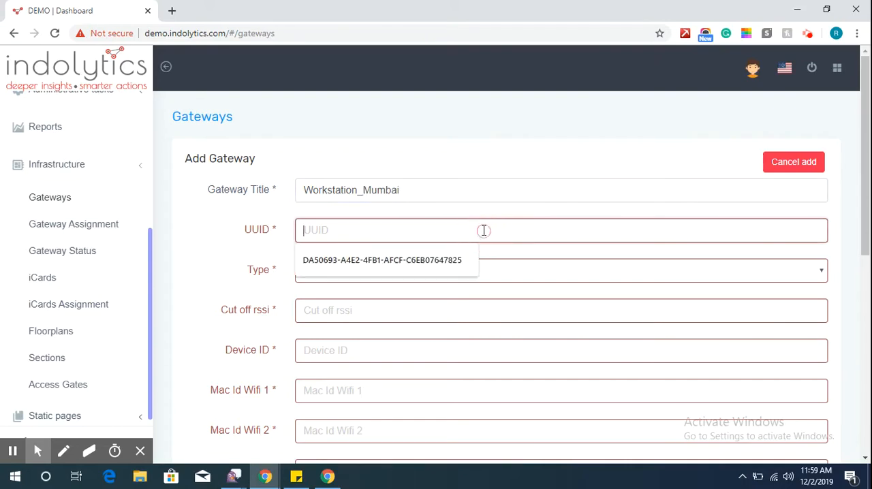
click(457, 259)
click(436, 278)
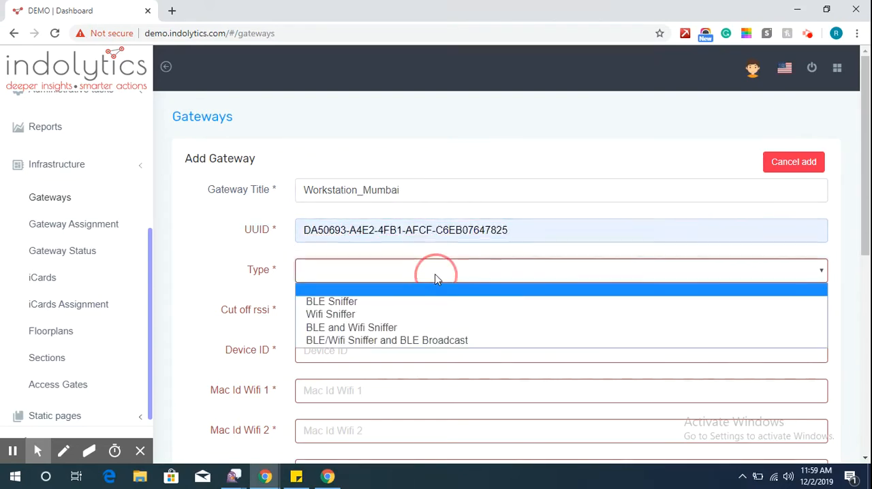
click(433, 341)
click(354, 312)
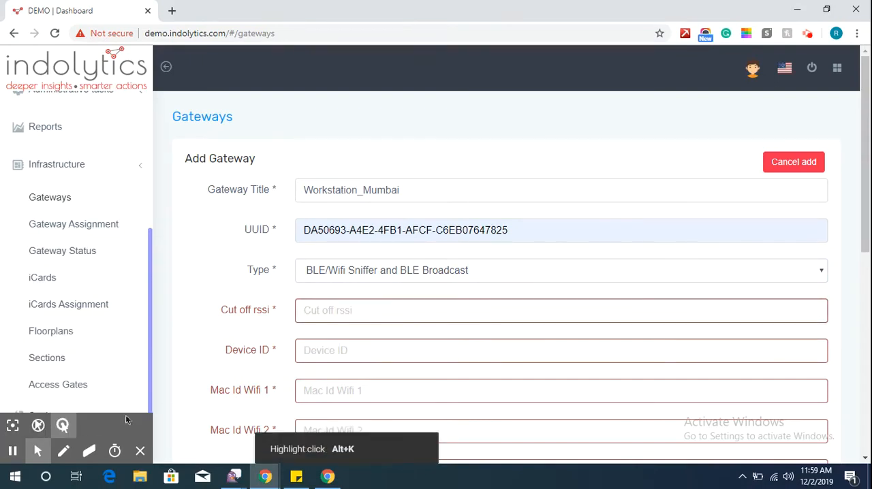
click(336, 311)
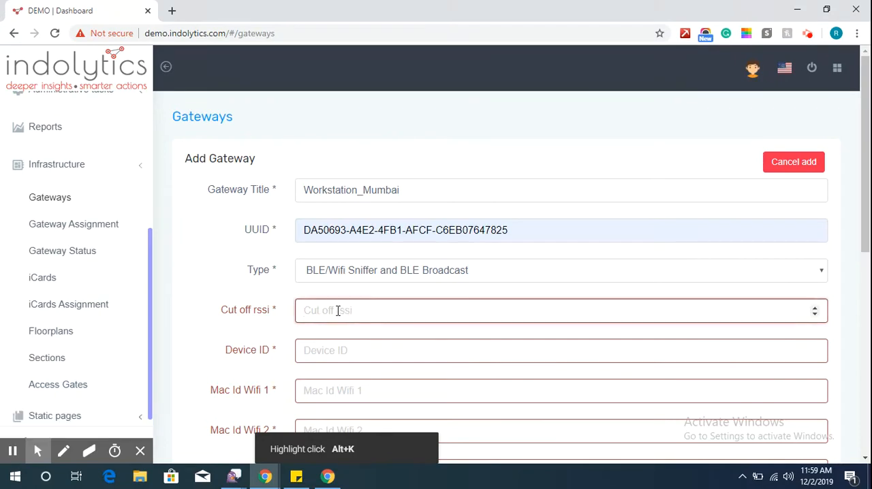
text(99)
Copy the gateway ID 5CCF7FAB0809 from the sticky note and enter it as the gateway's Device ID.
click(320, 352)
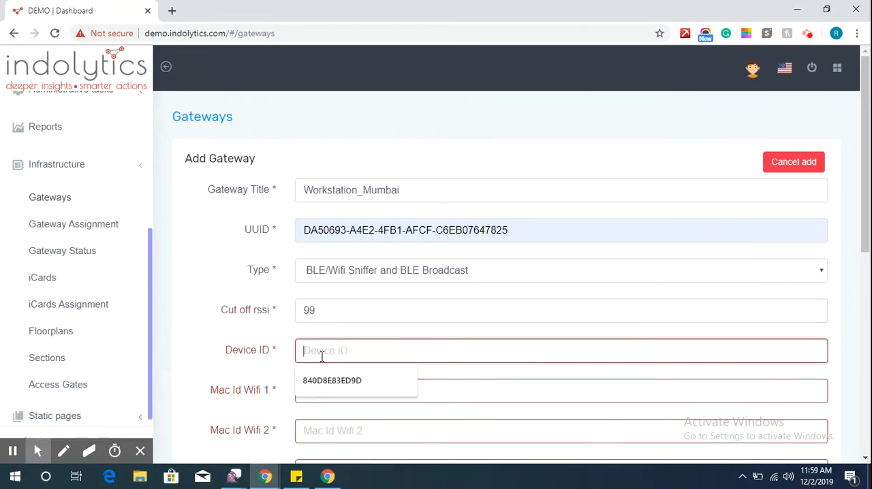
click(295, 478)
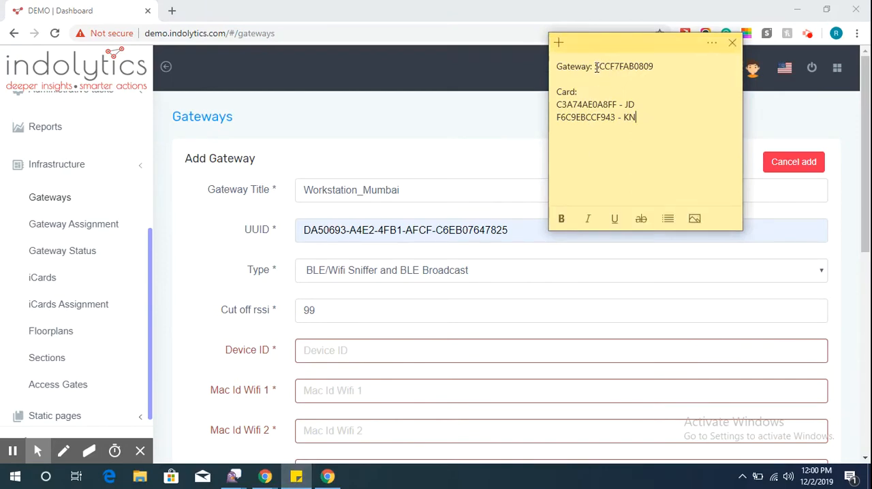
drag(641, 63, 669, 62)
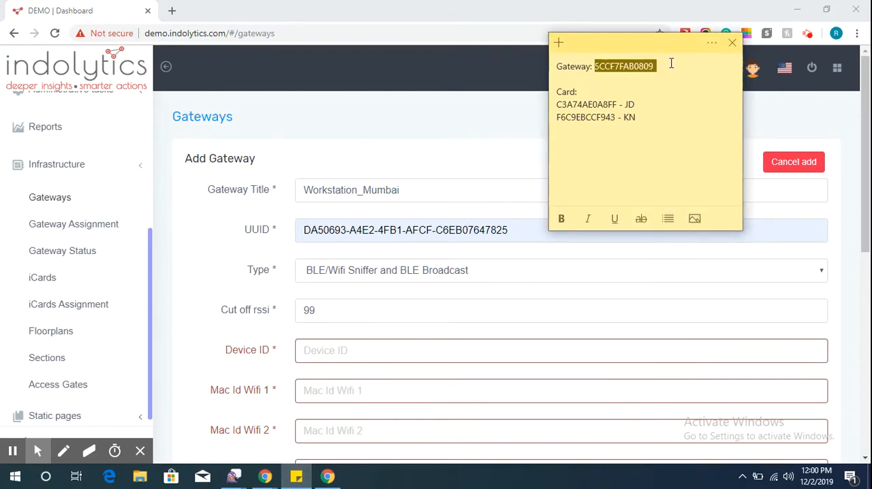
click(374, 354)
key(ctrl+v)
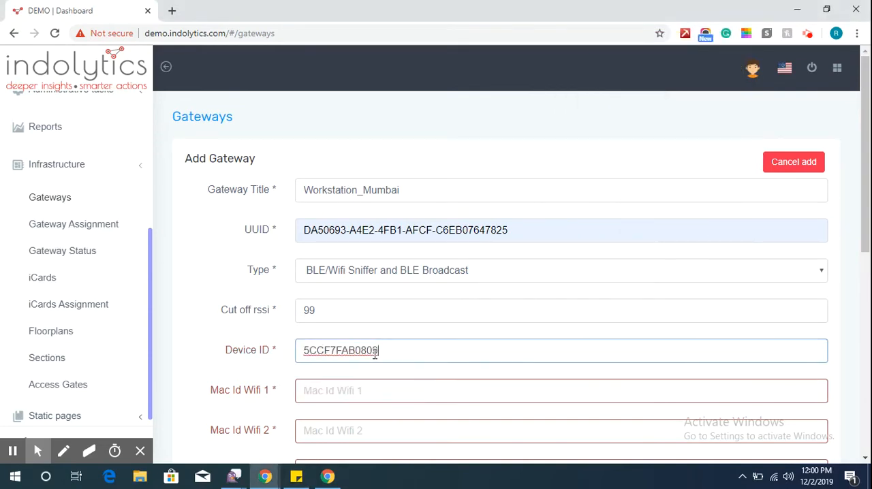
Enter 5CCF7FAB0809 as the gateway's Mac Id Wifi 1, Mac Id Wifi 2 and Mac Id Ble.
click(369, 388)
key(ctrl+v)
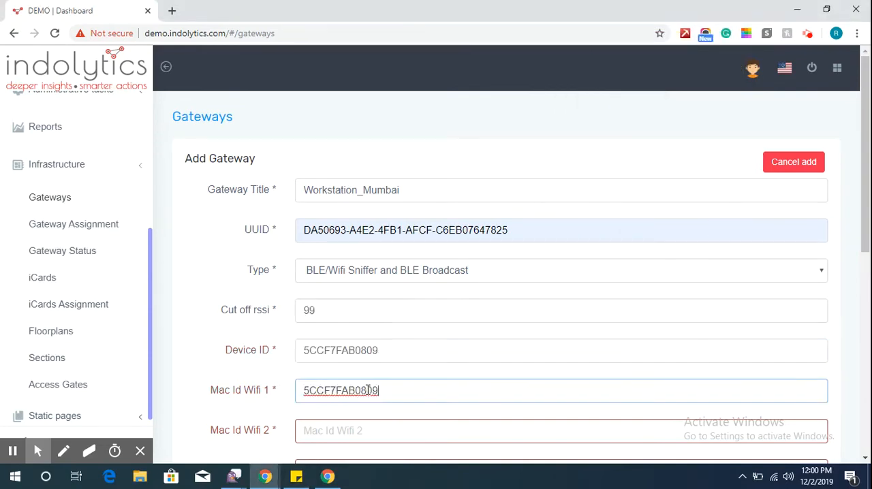
click(358, 425)
key(ctrl+v)
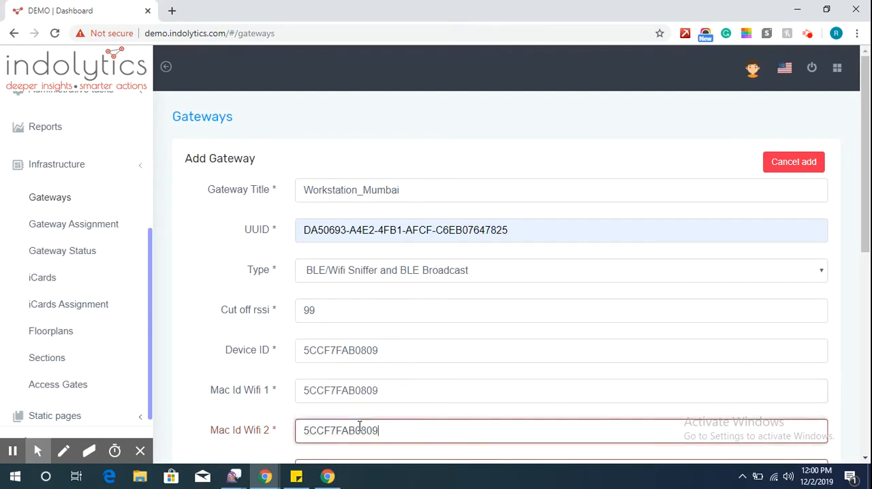
scroll(869, 247, down, 3)
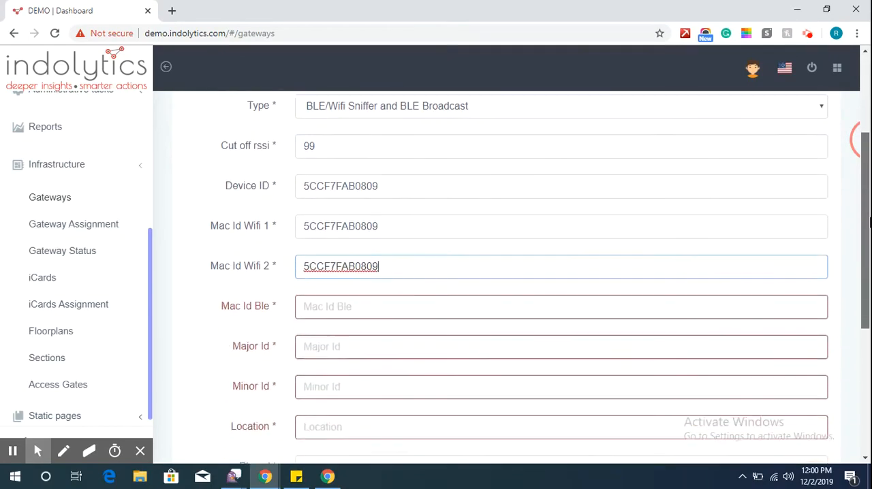
click(348, 251)
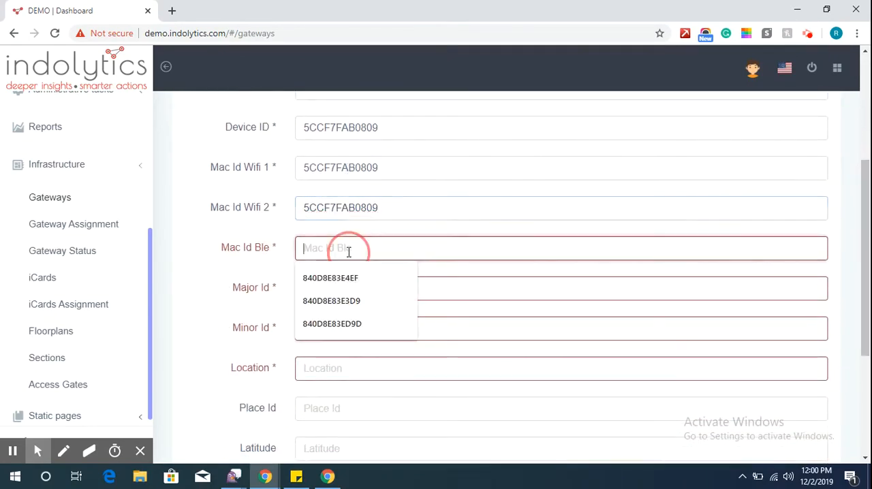
key(ctrl+v)
Set the gateway's Major Id to 2019 and its Minor Id to 2011.
click(334, 298)
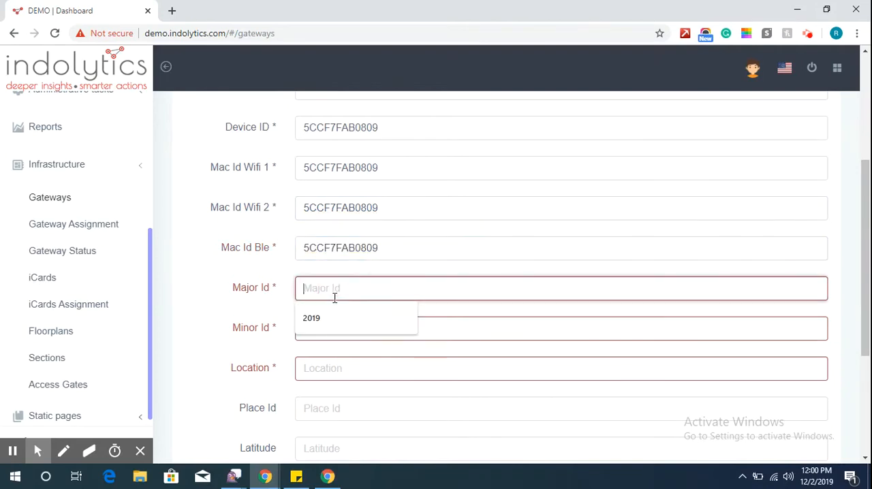
key(Down)
key(Return)
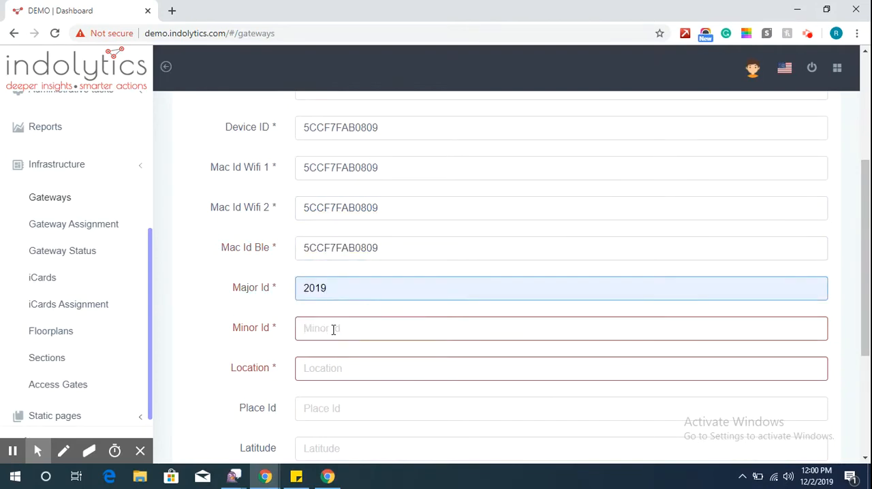
click(333, 329)
key(Down)
key(Return)
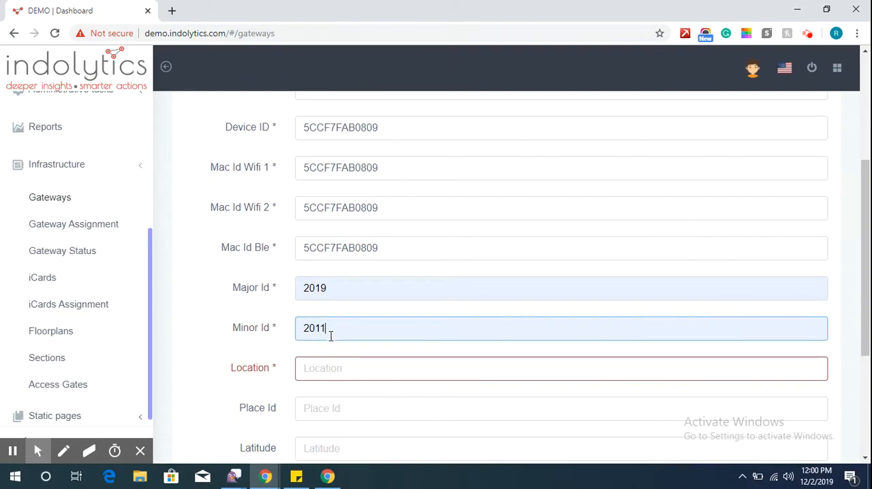
Set the gateway's location to Mumbai, Maharashtra, India and add the gateway.
click(333, 370)
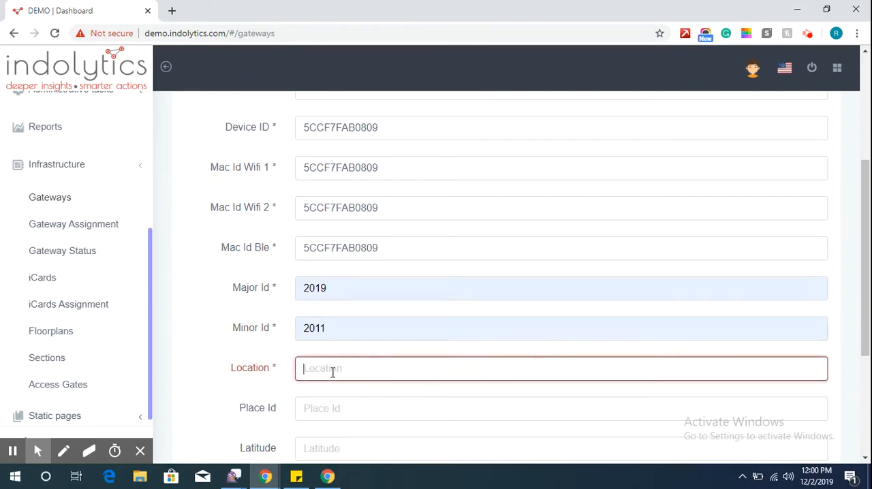
text(mumb)
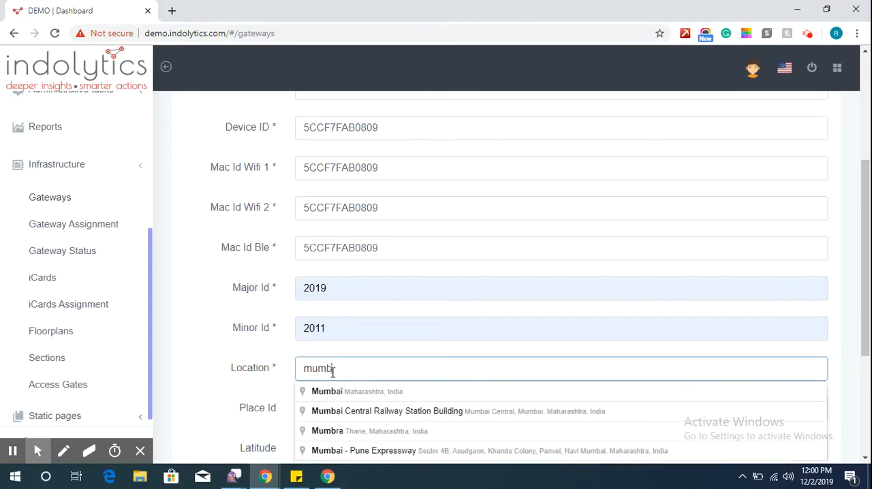
click(339, 395)
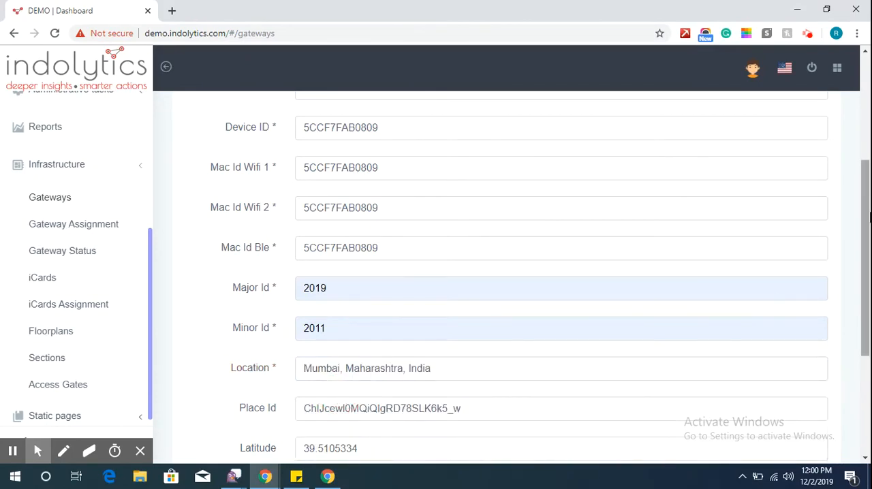
drag(864, 217, 865, 327)
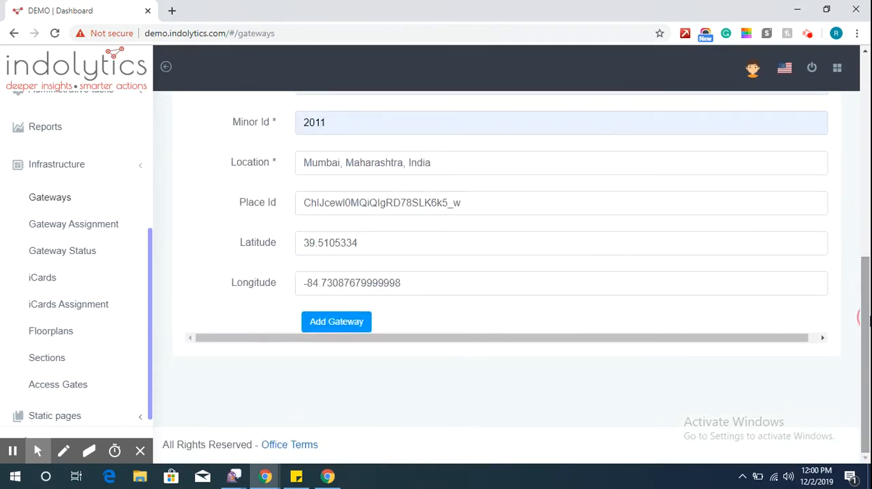
click(314, 328)
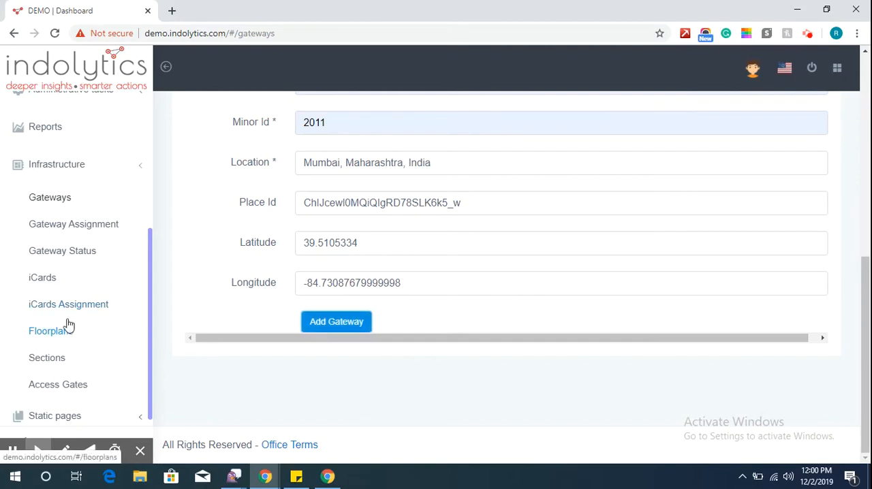
Start a new iCard under Infrastructure, name it with the first cardholder's full name followed by _Mumbai, and set its type to ibeacon.
click(37, 281)
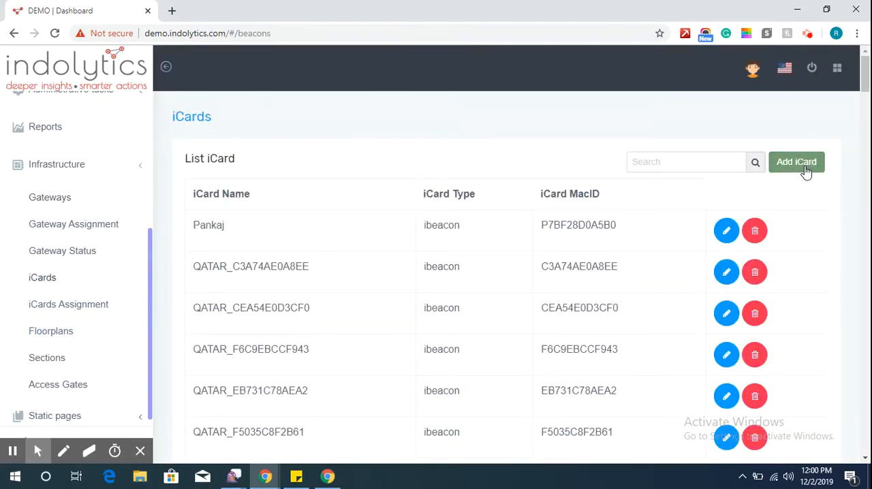
click(805, 170)
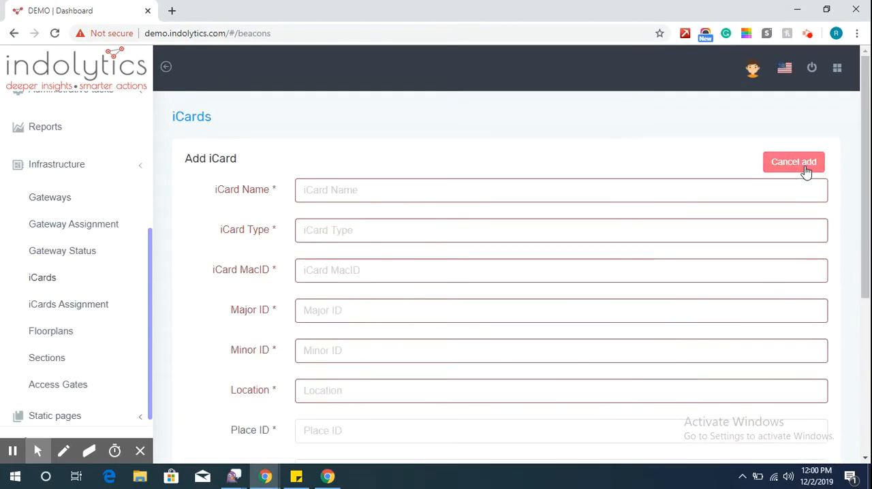
click(783, 183)
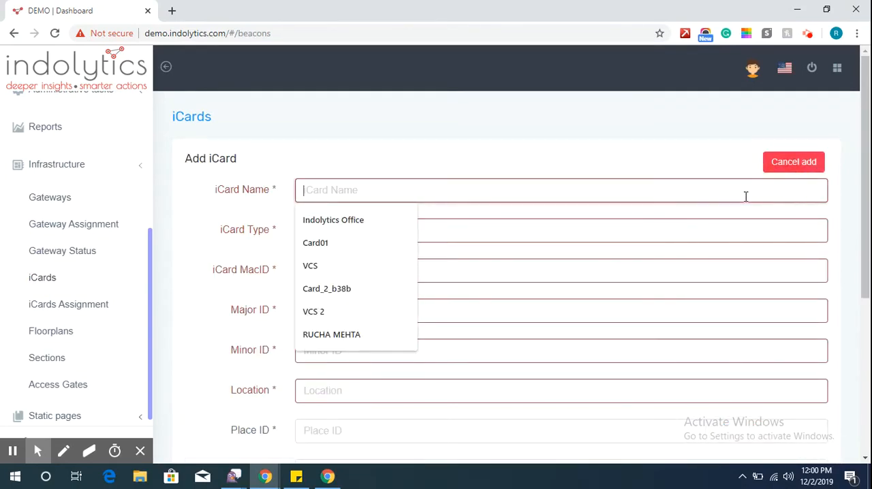
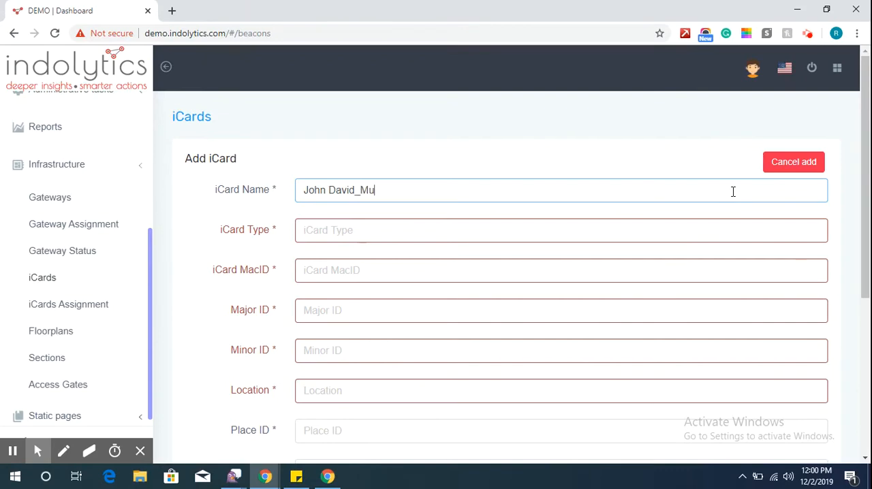
click(566, 238)
click(360, 268)
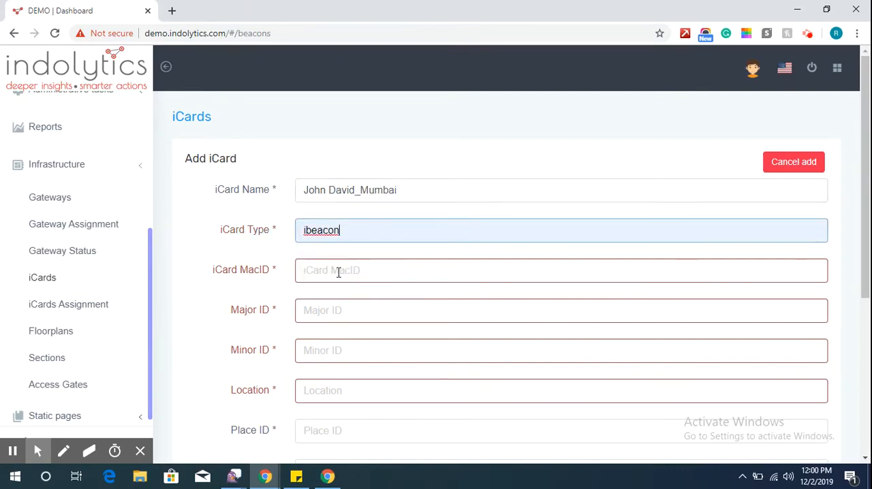
Copy the first card ID, C3A74AE0A8FF, from the sticky note and enter it as the iCard MacID.
click(338, 272)
click(297, 476)
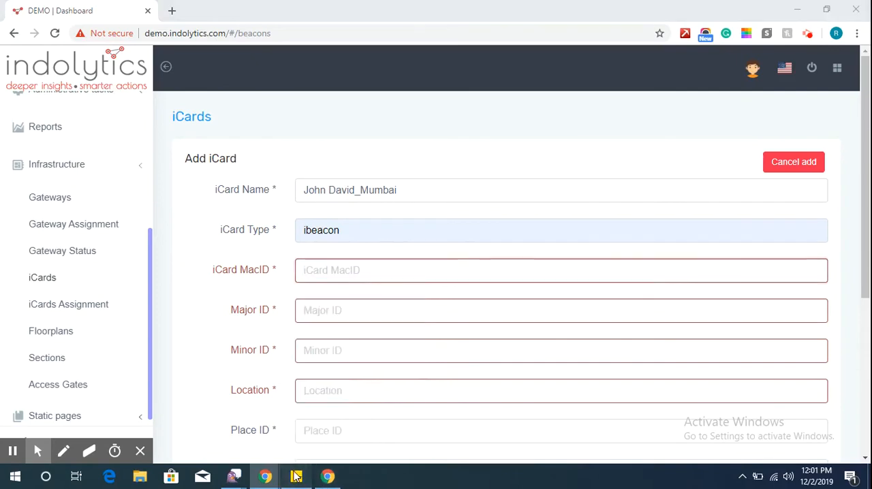
double_click(577, 104)
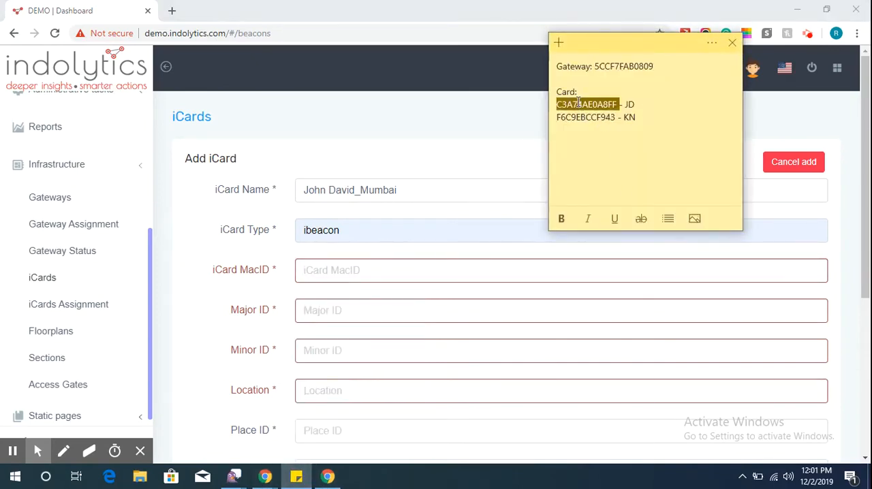
click(326, 268)
text(C3A74AE0A8FF)
Set the iCard's Major ID to 2019, its Minor ID to 0000 and its location to Mumbai, Maharashtra, India.
click(333, 311)
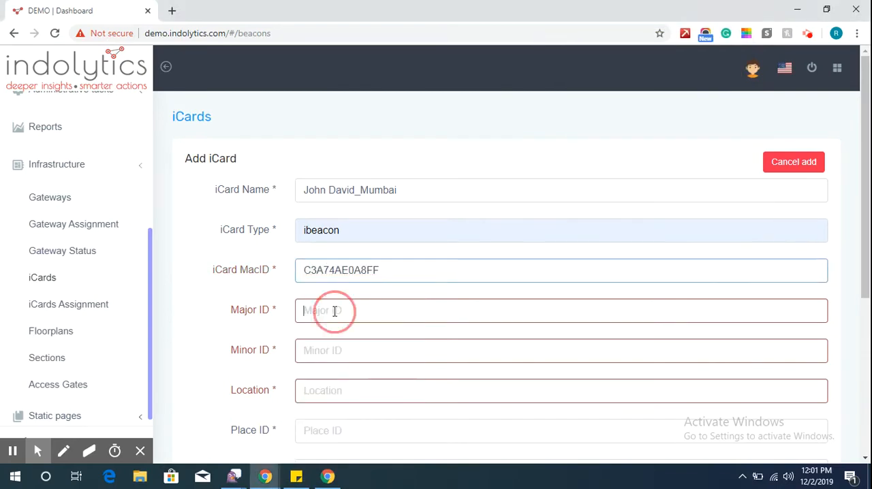
click(326, 341)
click(325, 353)
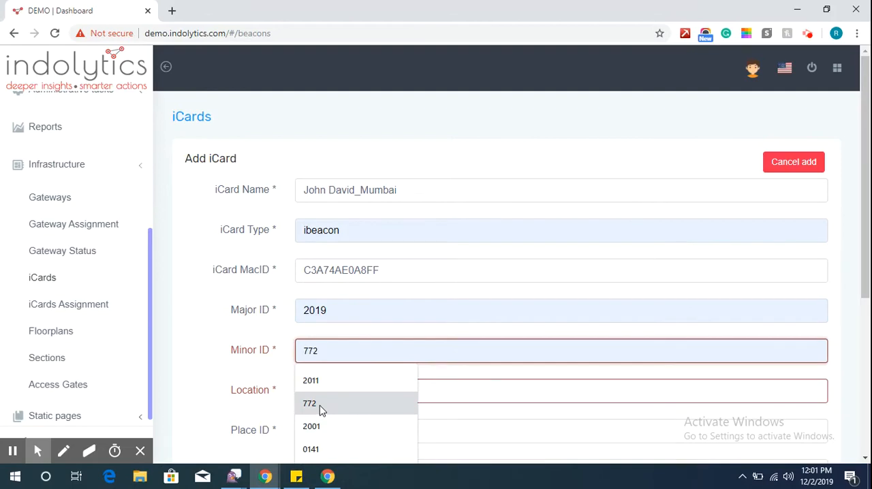
click(334, 350)
text(0000)
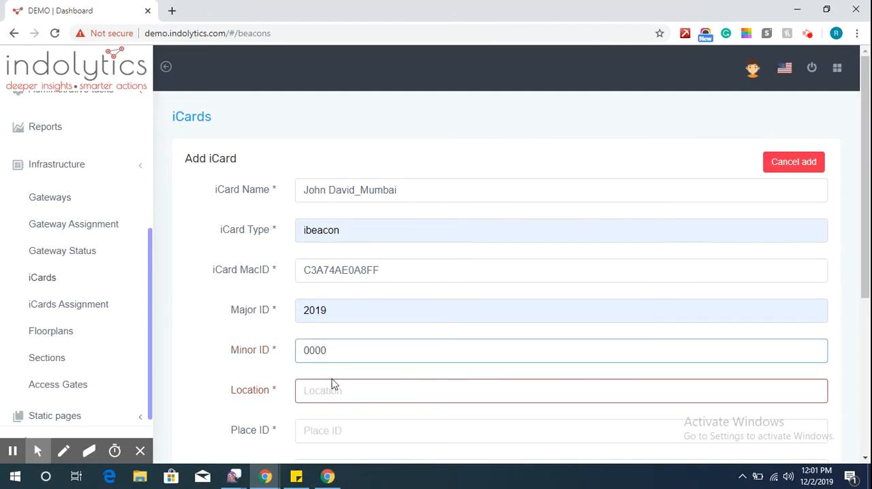
click(333, 387)
text(mum)
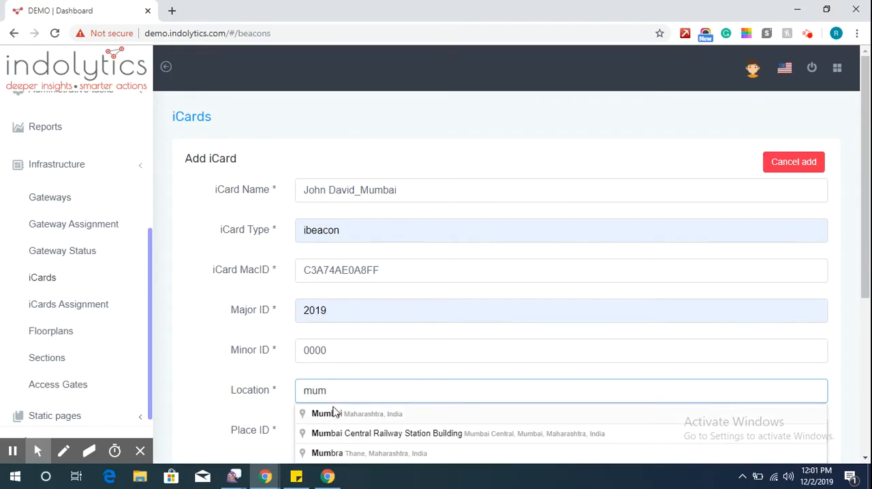
click(333, 413)
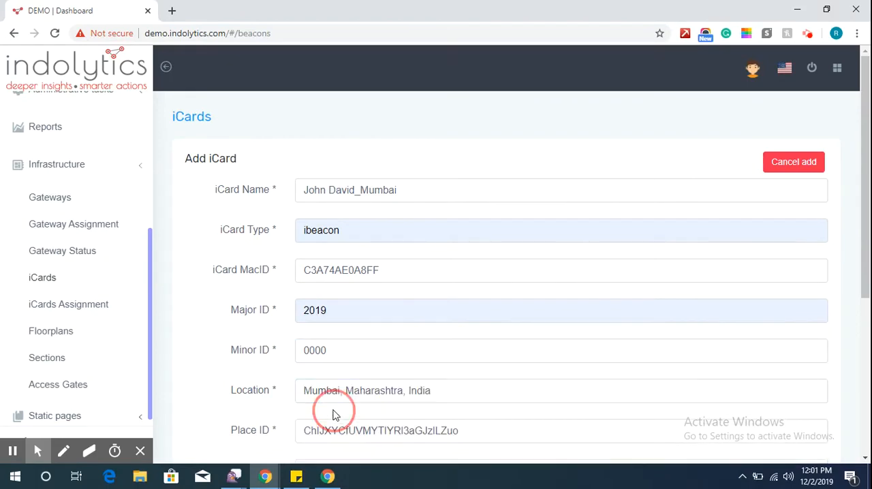
Set the iCard's UUID to 7461696c-6f72-6564-736f-6c7574696f6e and add the iCard.
scroll(238, 411, down, 1)
scroll(239, 409, down, 3)
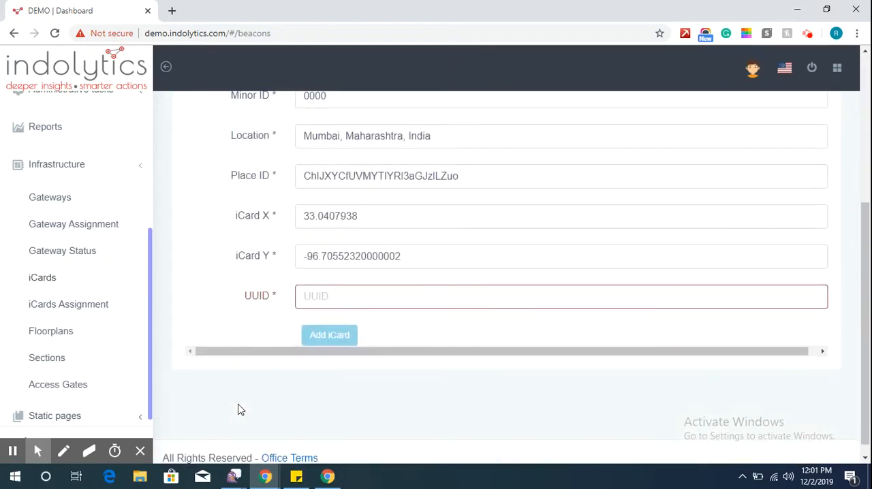
click(339, 295)
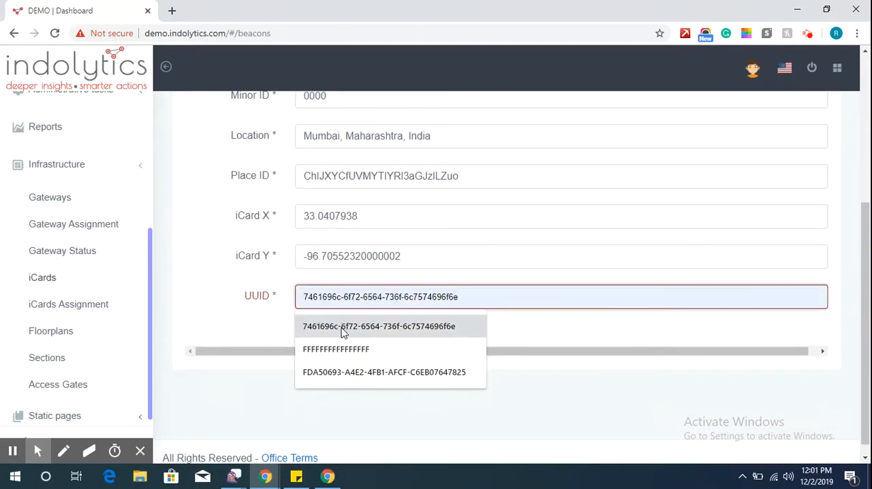
click(342, 327)
click(319, 332)
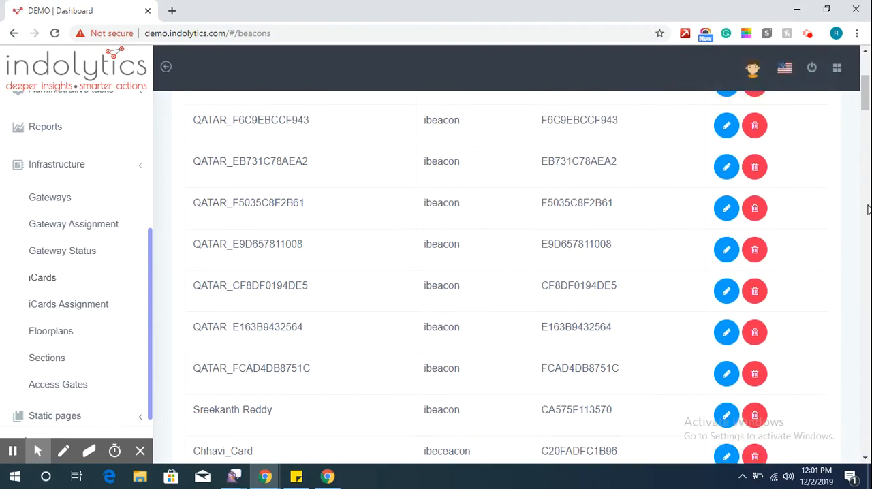
Start a second iCard, name it with the second cardholder's full name followed by _Mumbai, and set its type to ibeacon.
scroll(868, 209, up, 5)
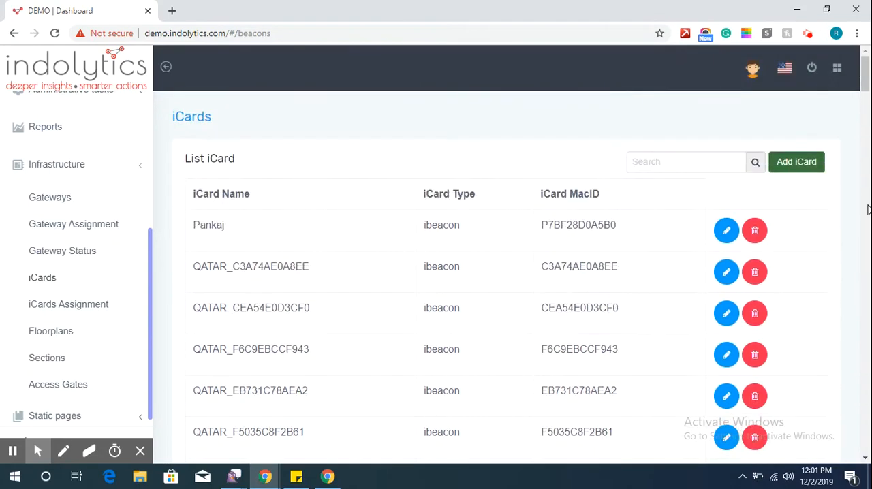
click(797, 161)
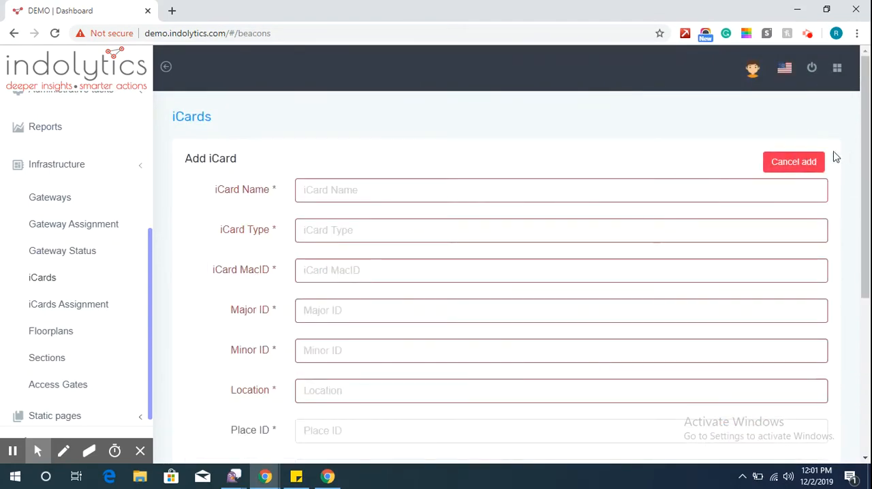
click(650, 190)
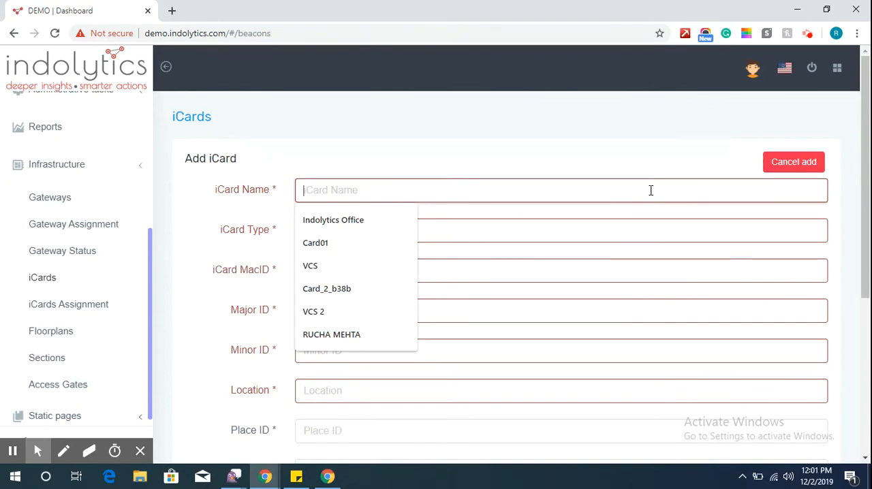
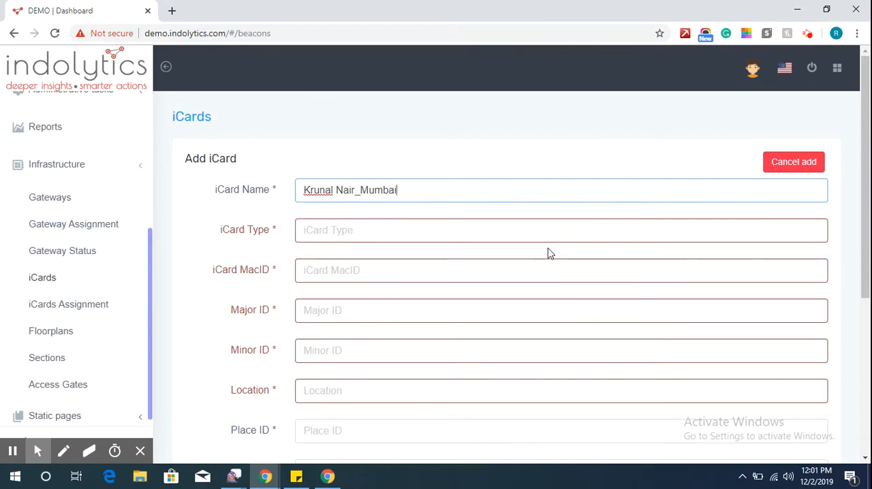
click(533, 222)
click(370, 257)
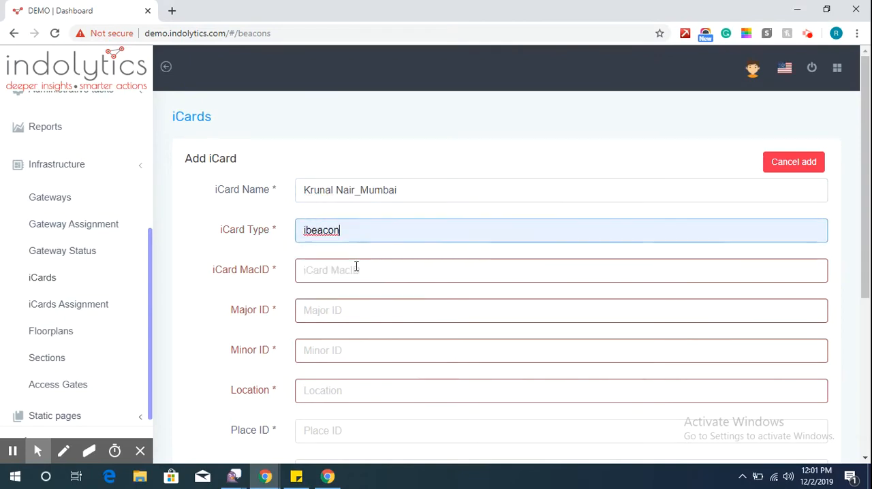
Copy the second card ID, F6C9EBCCF943, from the sticky note and enter it as the new iCard's MacID.
click(357, 268)
click(296, 477)
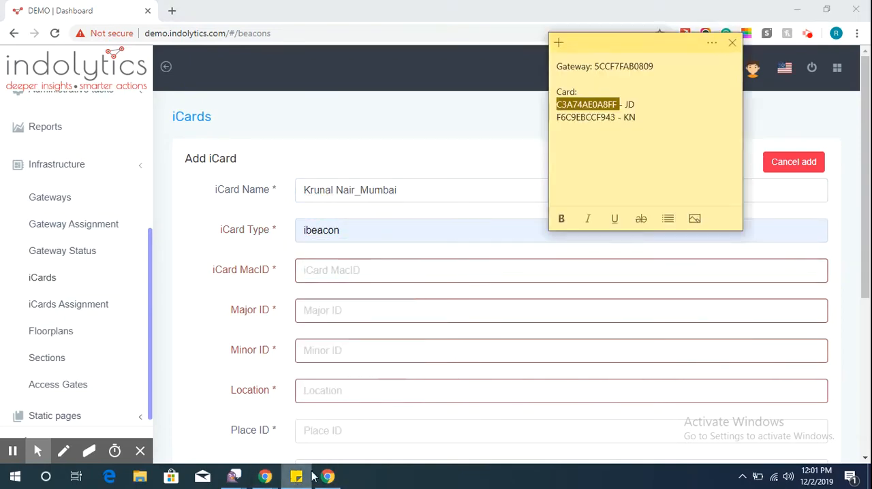
double_click(568, 117)
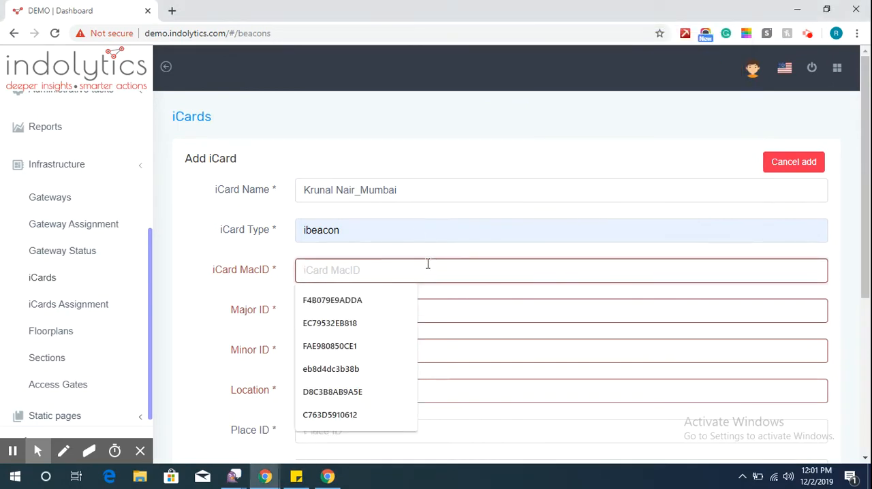
text(F6C9EBCCF943)
Set the second iCard's Major ID to 2019, its Minor ID to 0000 and its location to Mumbai, Maharashtra, India.
click(414, 316)
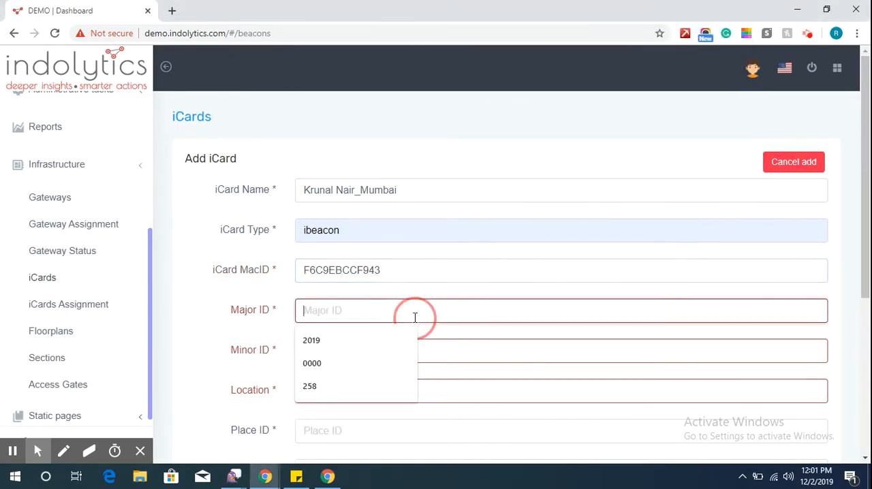
click(360, 339)
click(347, 353)
text(0000)
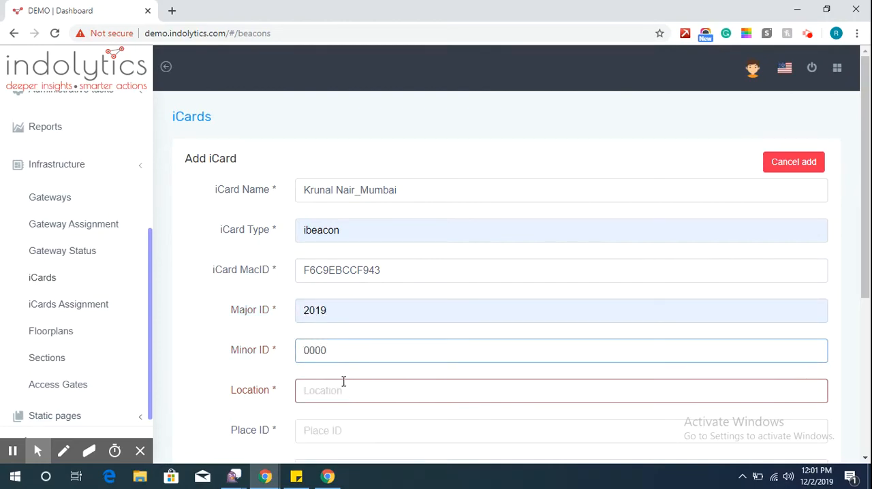
click(343, 382)
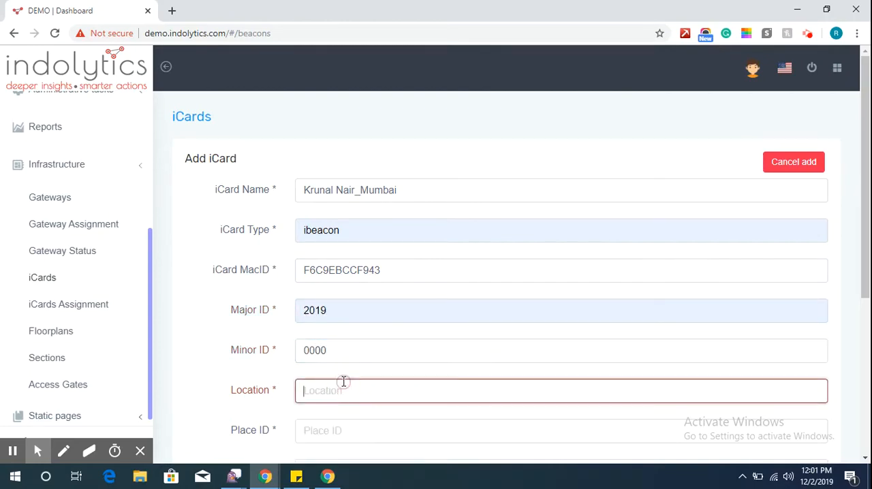
text(mum)
key(Down)
key(Return)
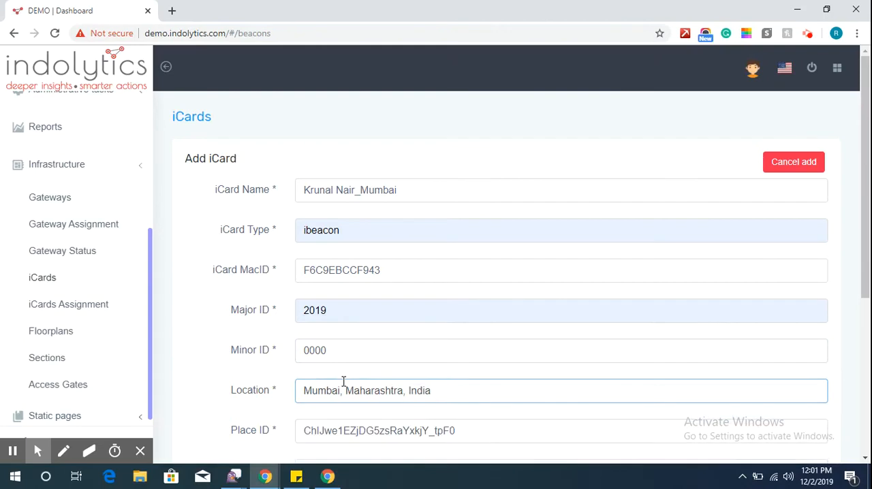
Set the second iCard's UUID to 7461696c-6f72-6564-736f-6c7574696f6e, add the iCard and look through the iCard list.
scroll(619, 281, down, 4)
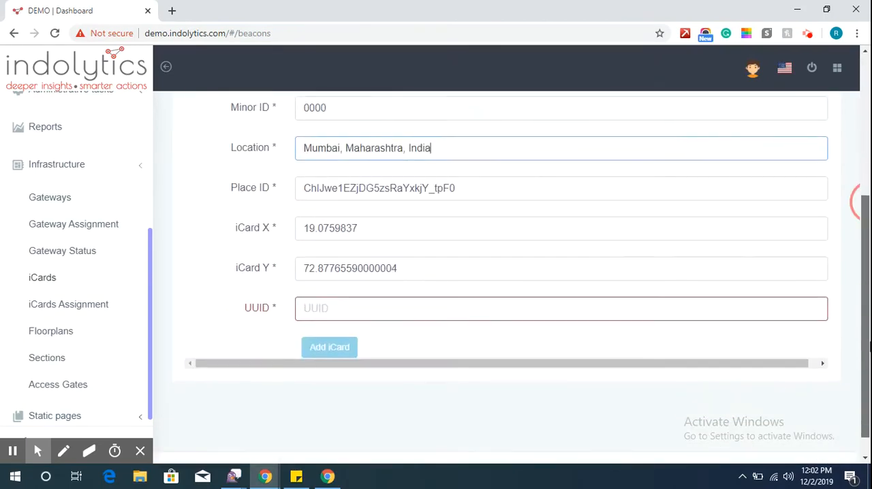
click(363, 304)
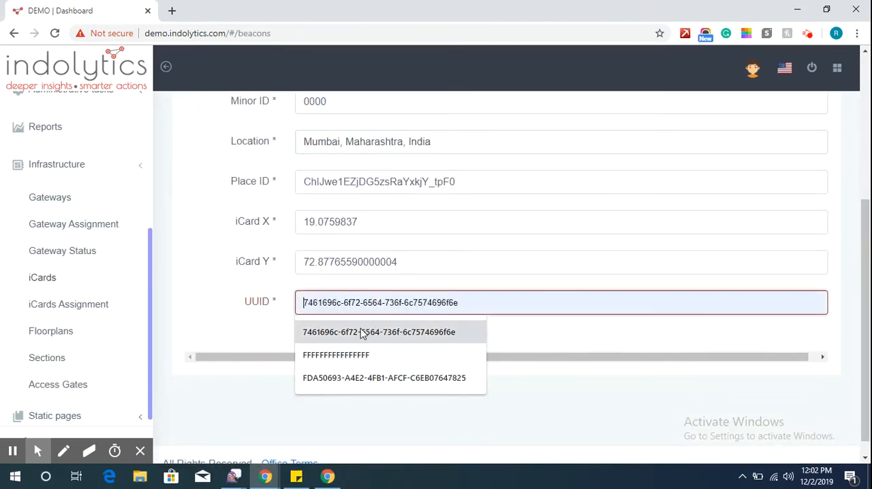
click(362, 331)
click(327, 345)
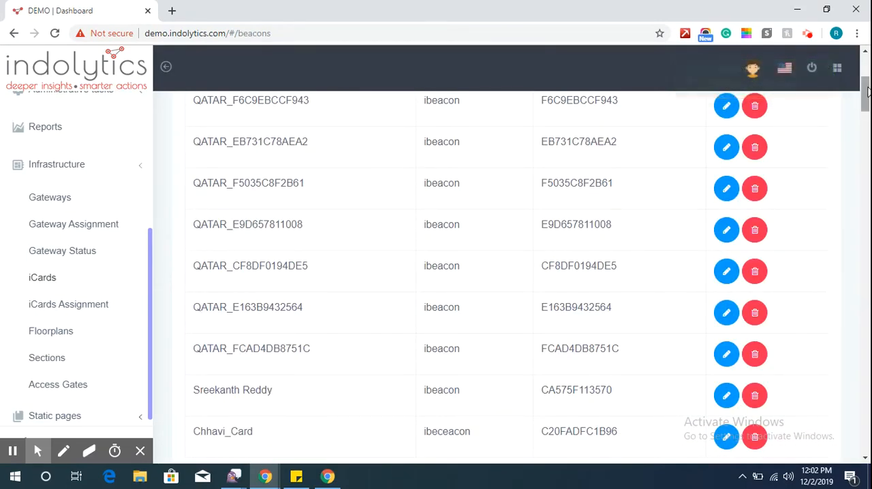
drag(867, 92, 851, 457)
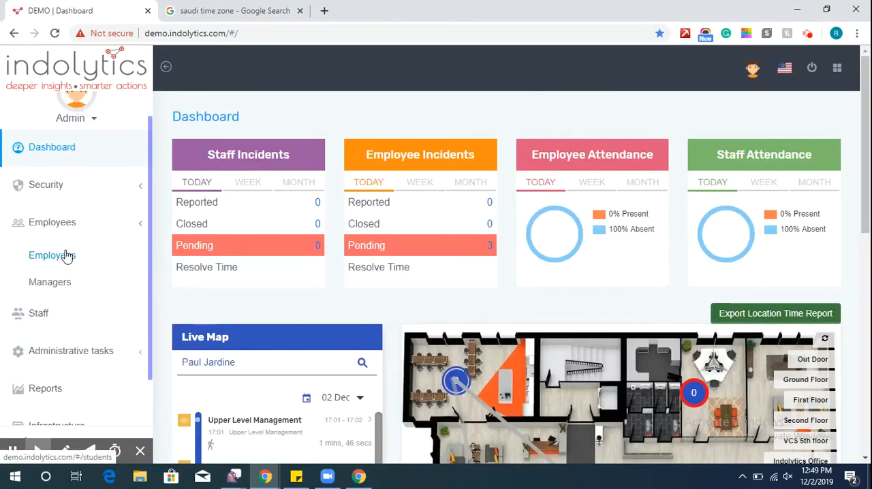
Start a new employee record and enter the employee's first name and last name.
click(67, 255)
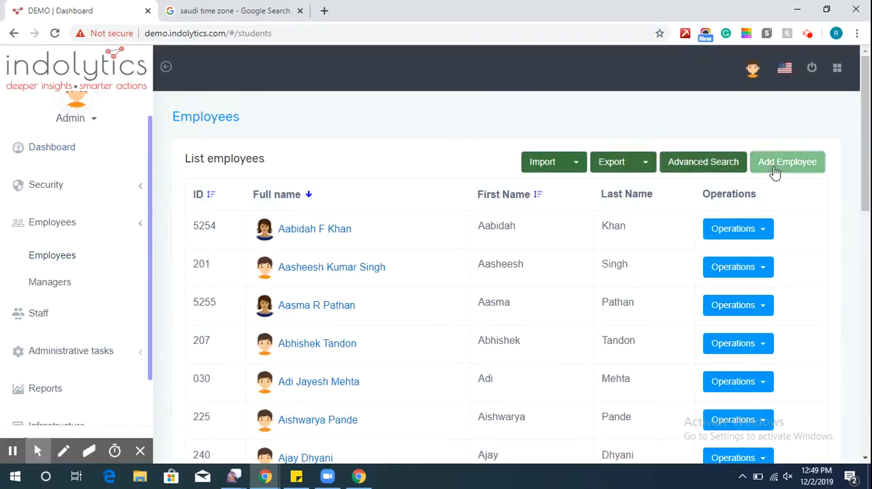
click(774, 173)
click(588, 199)
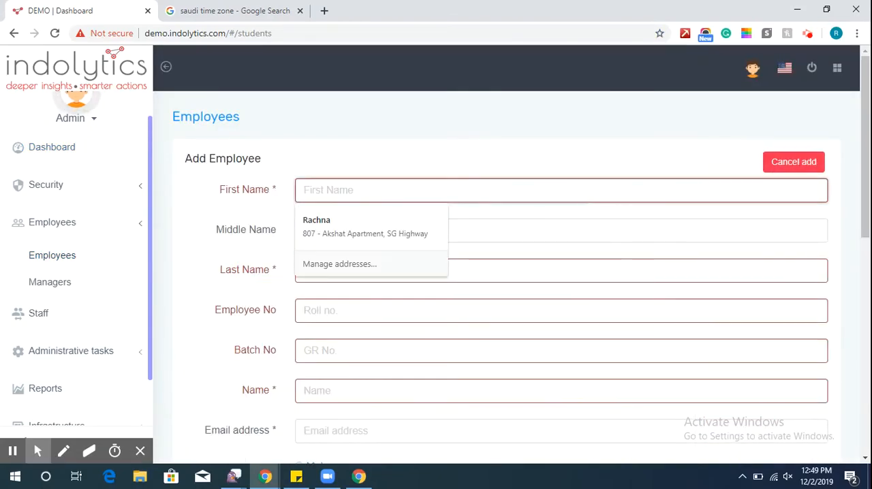
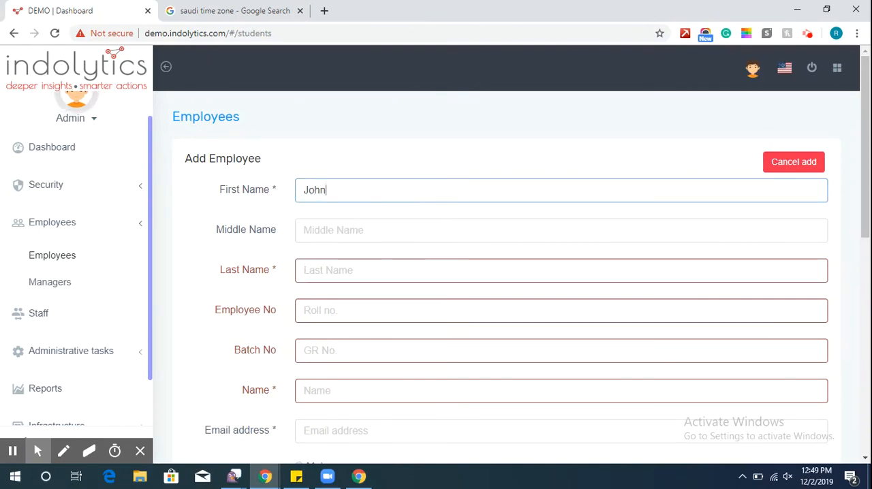
key(Tab)
key(Tab)
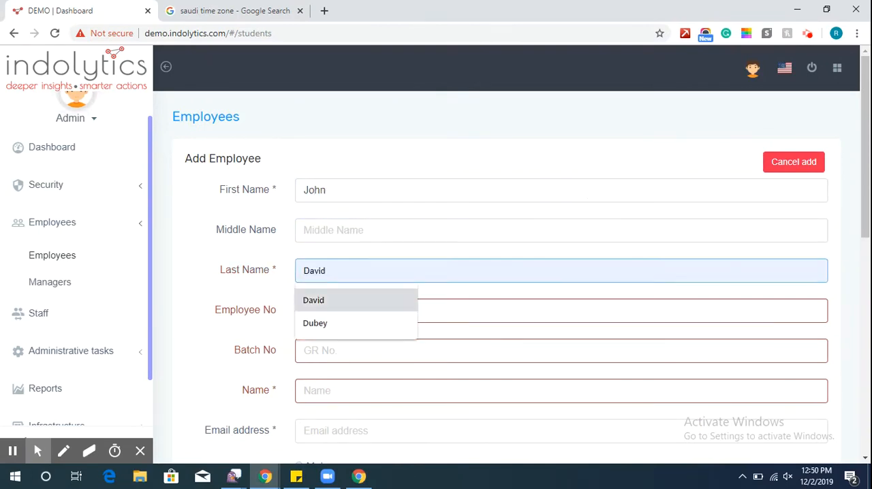
Enter the new employee's employee number and batch number.
click(509, 309)
text(0001)
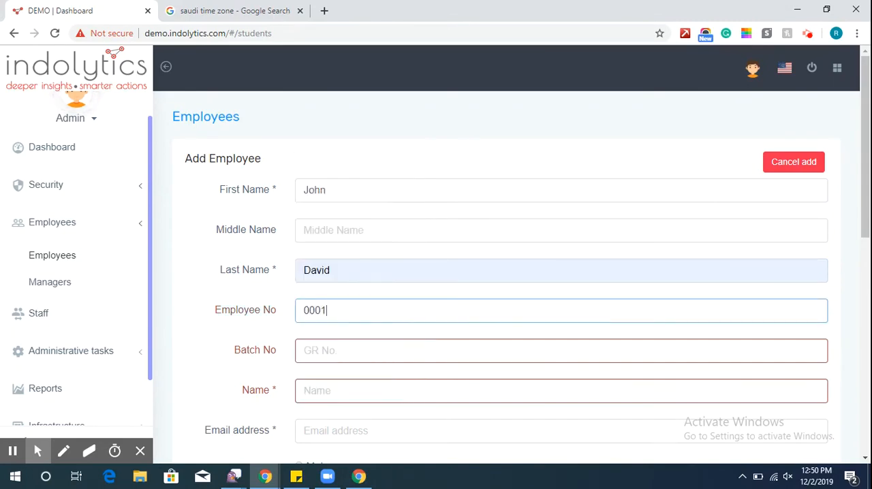
text(0)
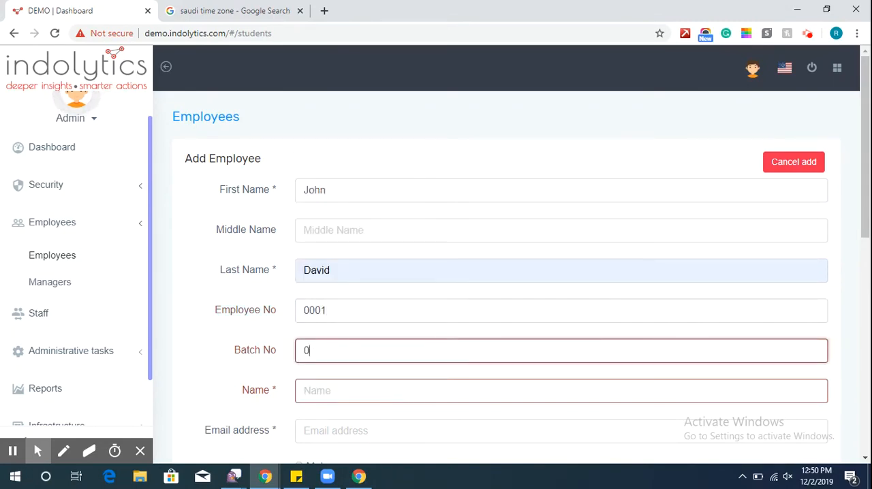
text(001)
key(Tab)
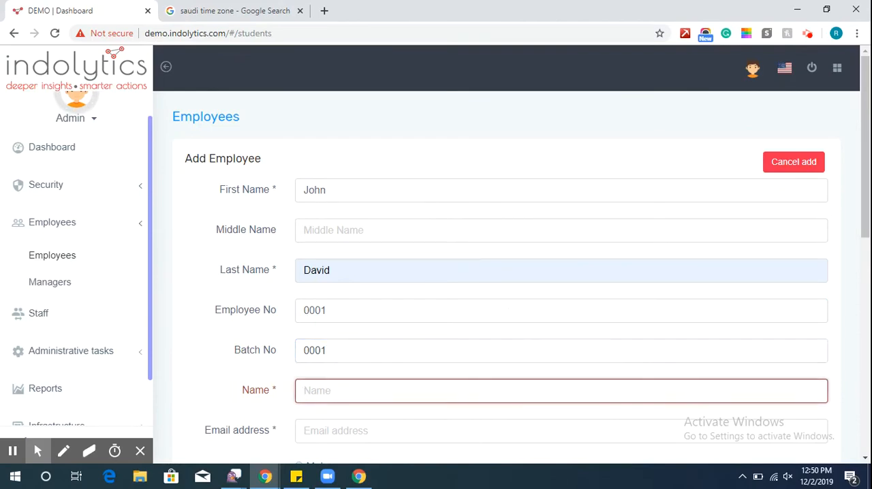
Enter the employee's full name as the record's Name.
text(Jos)
key(Down)
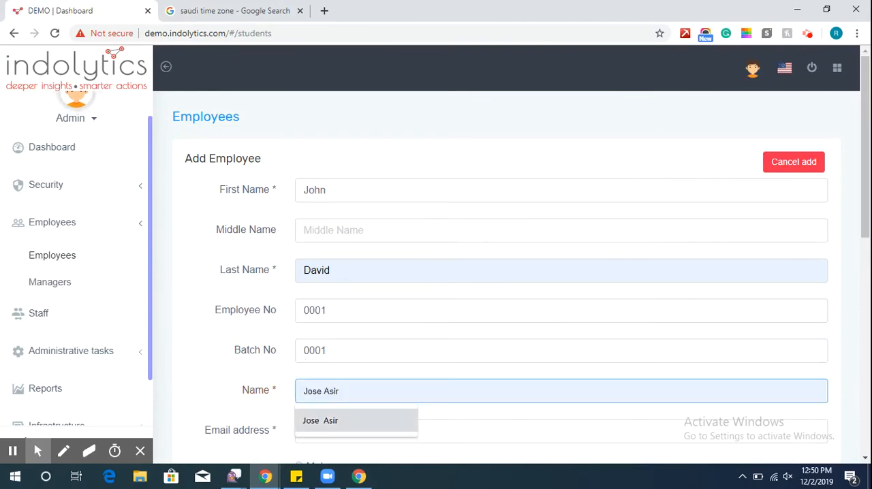
key(BackSpace)
key(BackSpace)
key(Up)
key(Up)
key(Up)
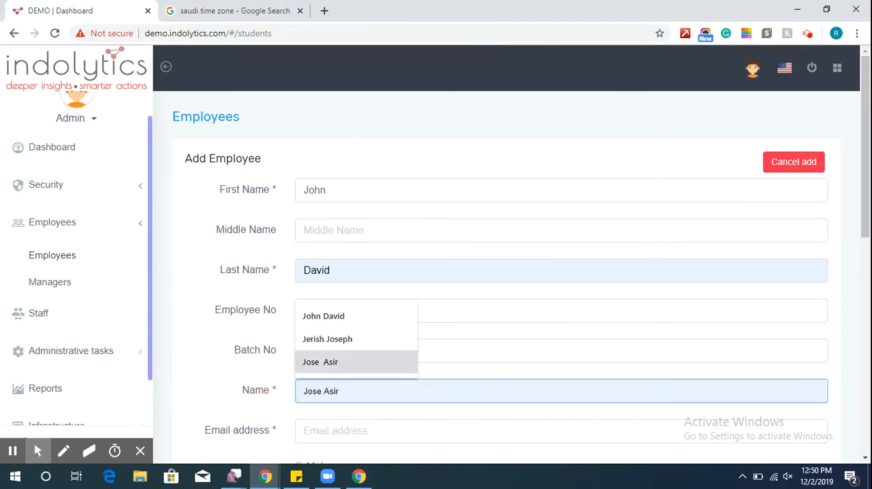
key(Return)
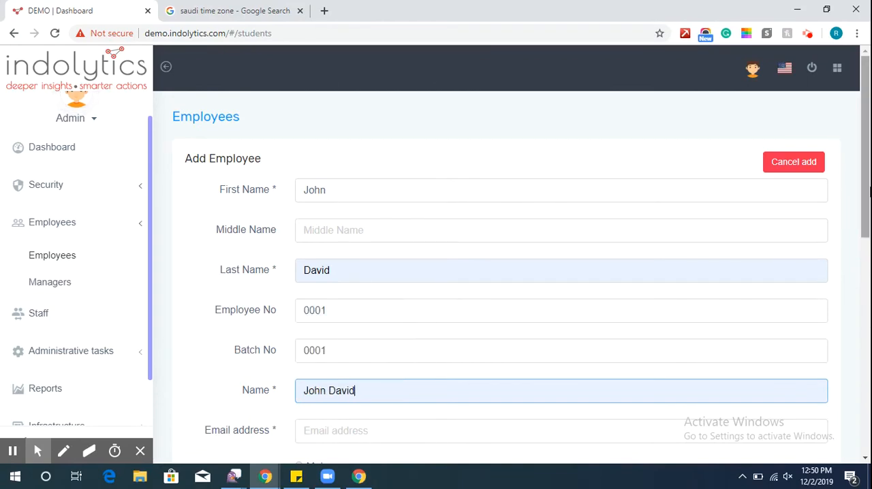
Fill in the employee's email address and set the gender to Male.
scroll(715, 255, down, 3)
click(470, 258)
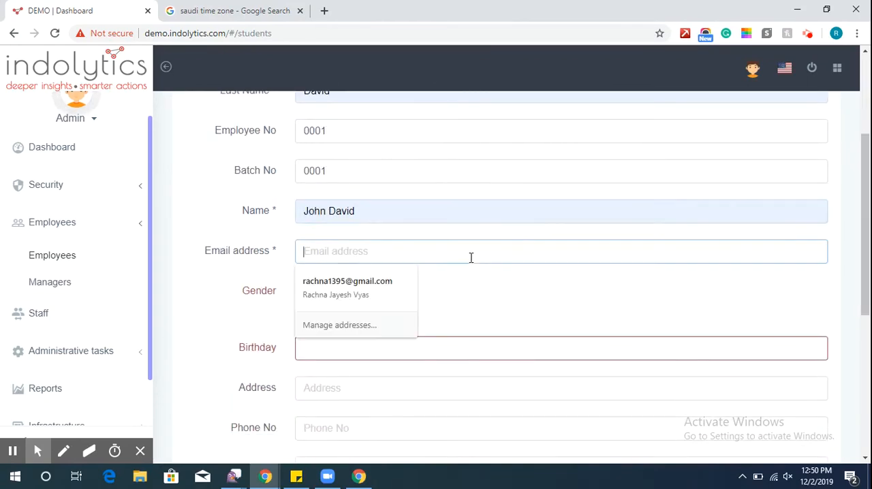
text(joh)
key(Down)
key(Return)
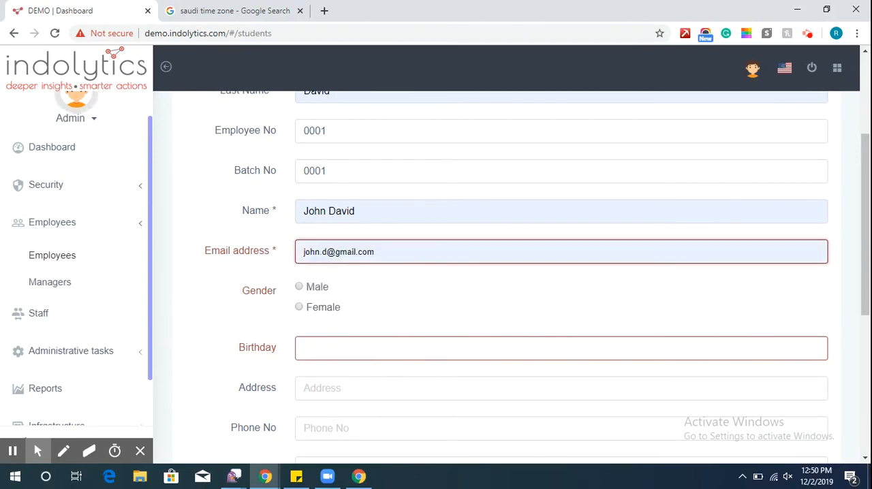
click(300, 287)
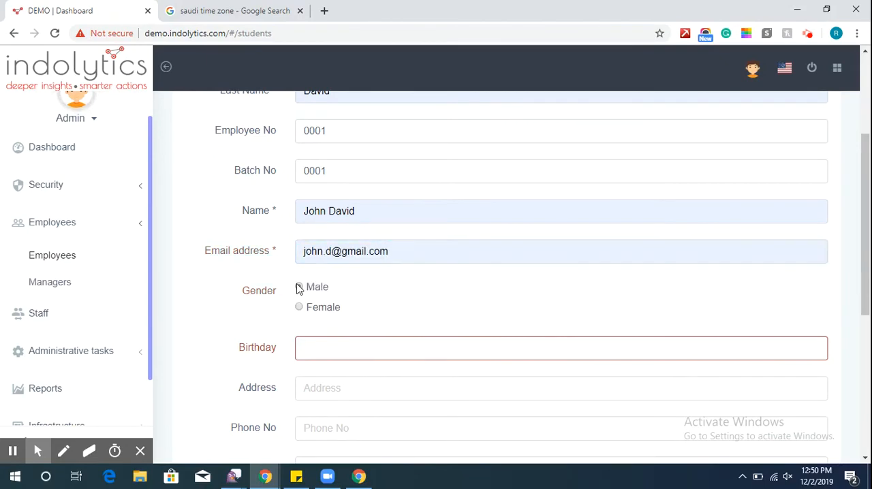
Enter the employee's date of birth as the Birthday.
click(329, 356)
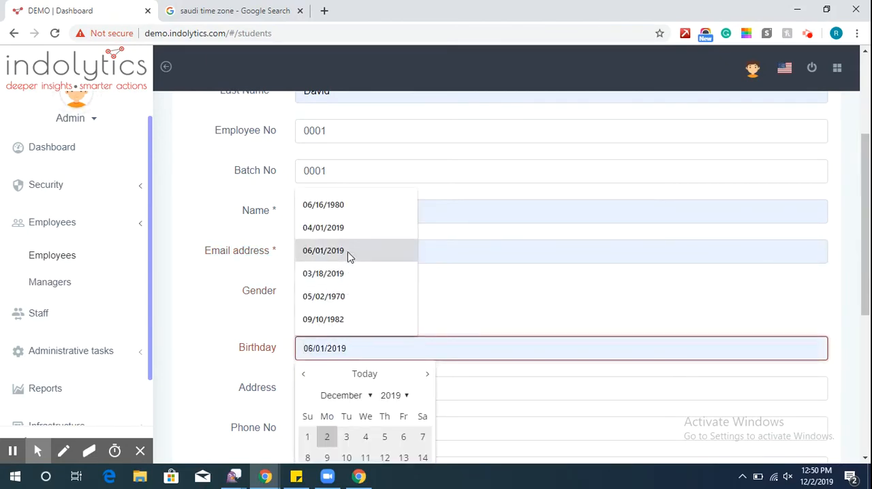
click(354, 206)
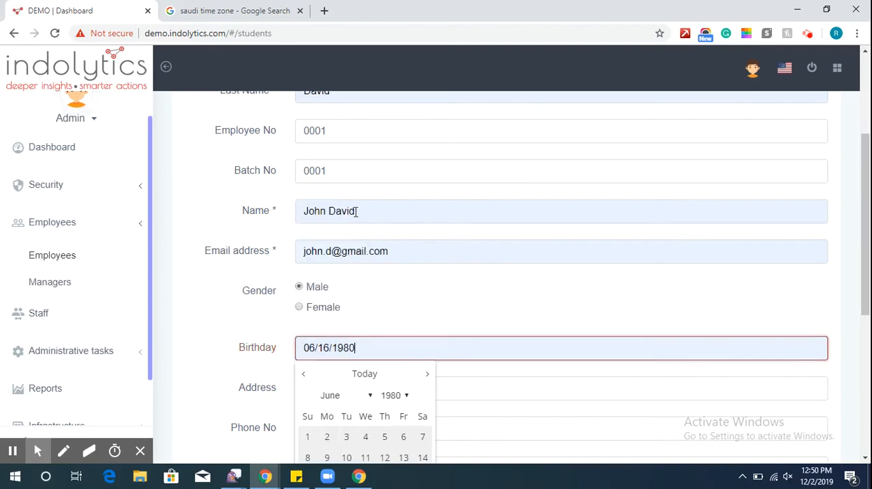
key(BackSpace)
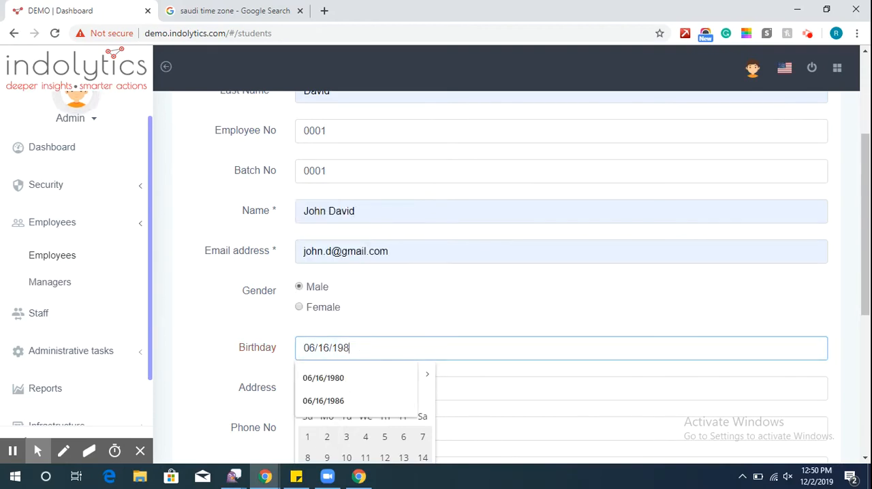
text(9)
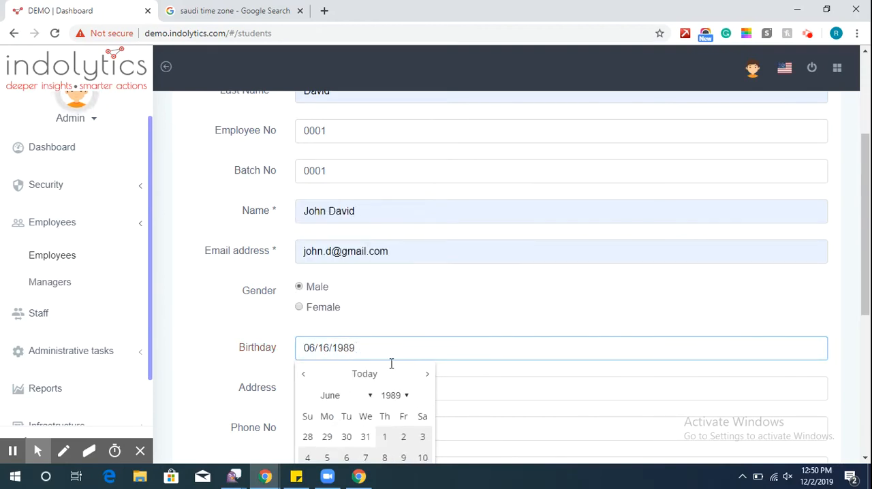
Fill in the employee's postal address.
scroll(603, 387, down, 3)
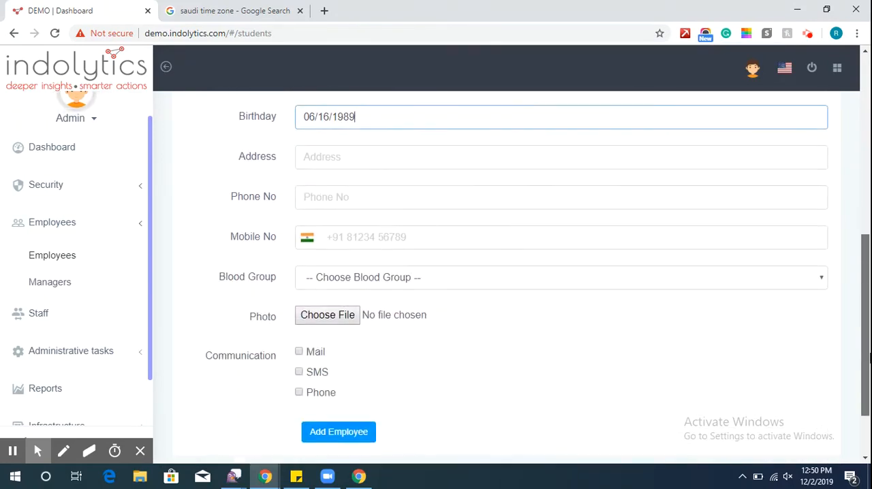
click(327, 159)
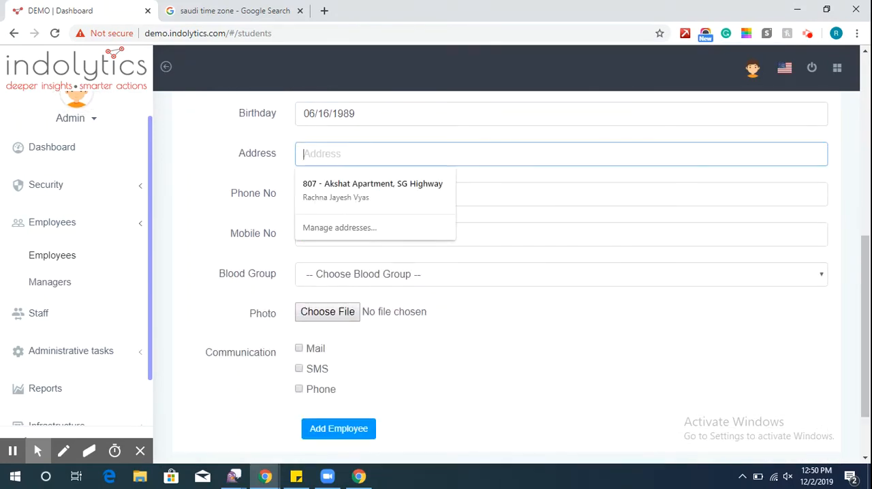
text(C)
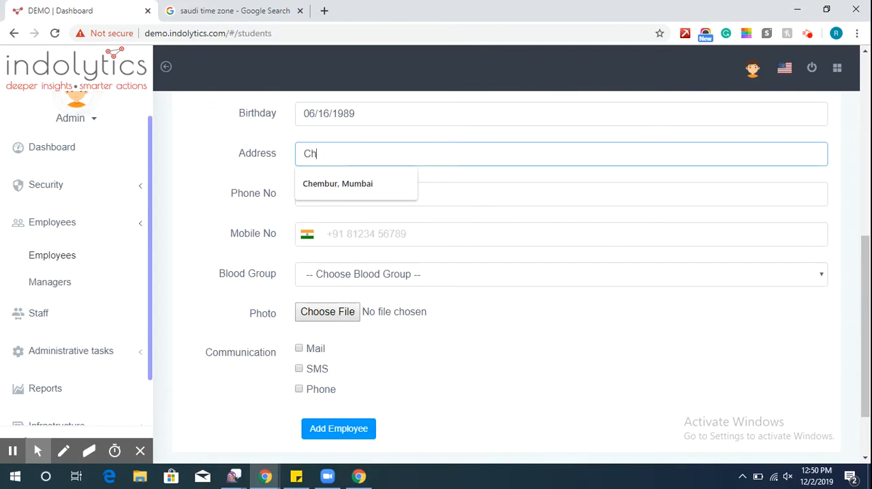
text(h)
key(Down)
key(Return)
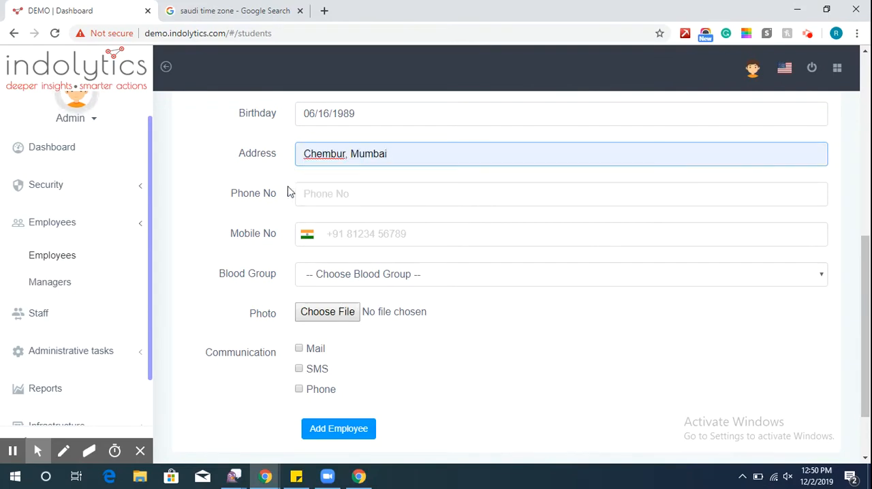
Enter the employee's mobile number with the India country code.
click(374, 240)
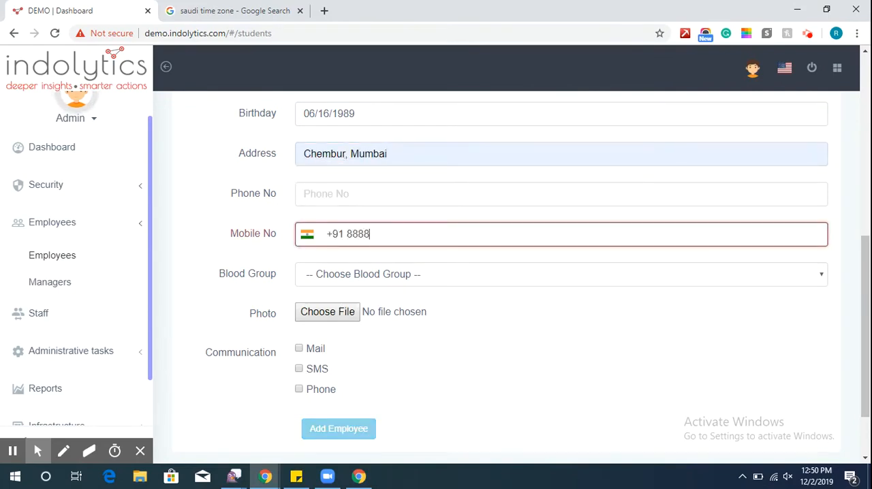
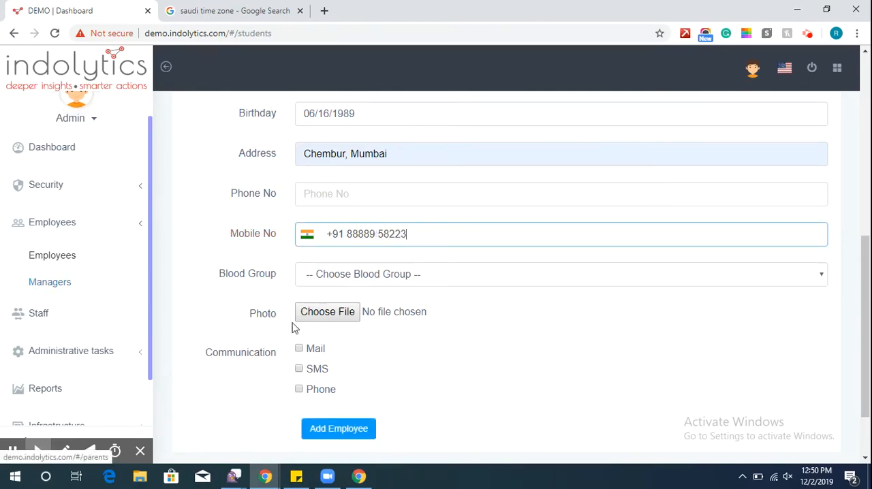
Enable Mail, SMS and Phone communication for the employee and add the employee.
click(304, 359)
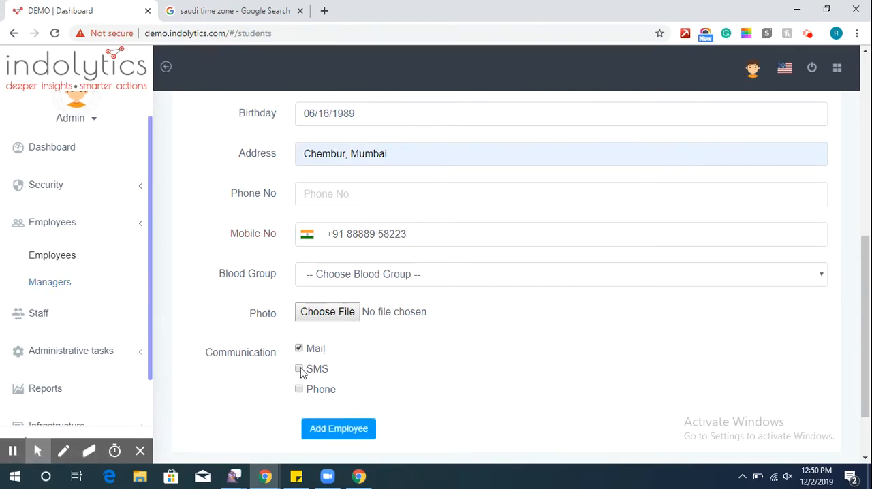
click(300, 370)
click(299, 389)
click(318, 434)
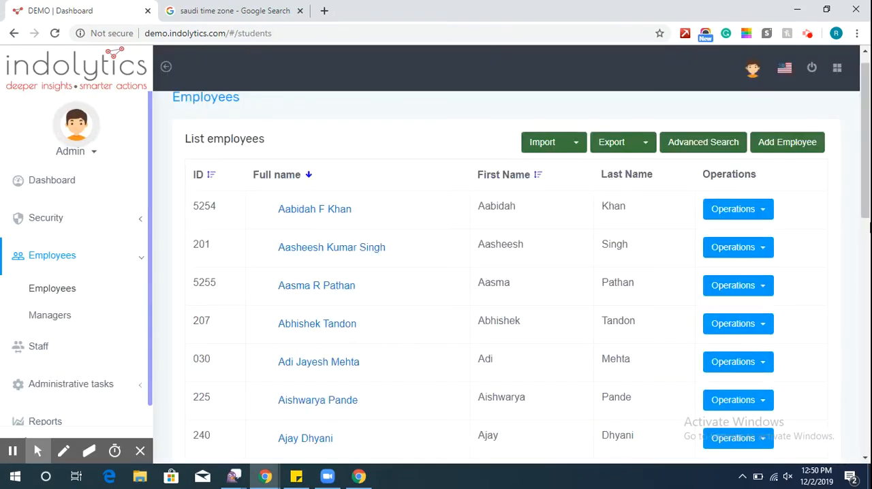
Start a new employee record and enter the employee's first name.
click(785, 145)
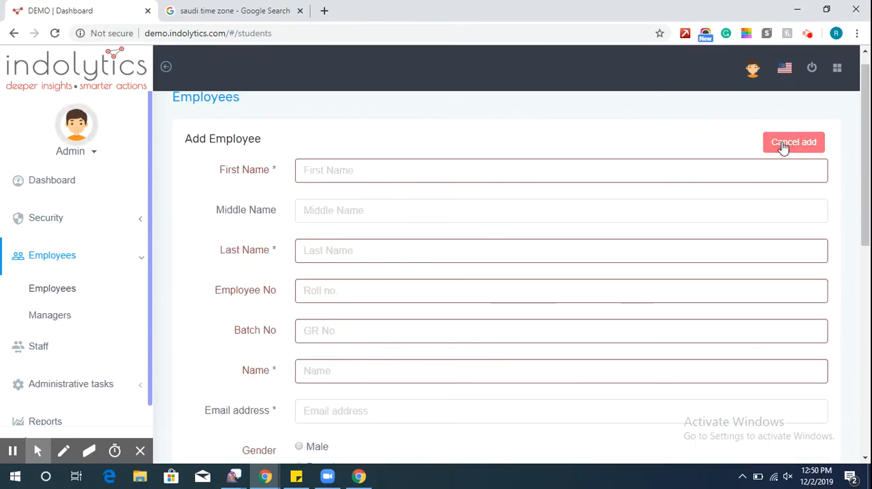
click(699, 164)
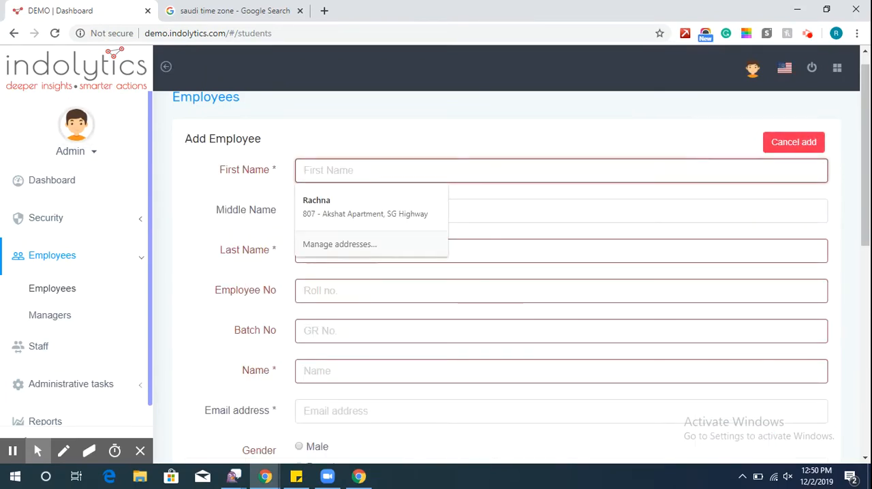
text(Kkr)
key(BackSpace)
key(BackSpace)
key(Down)
key(Return)
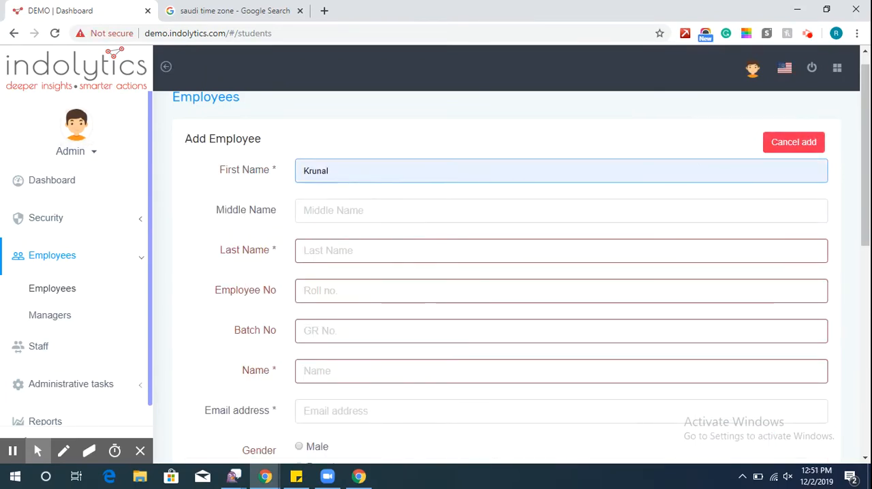
Enter the employee's last name, leaving the middle name blank.
key(Tab)
key(Tab)
text(N)
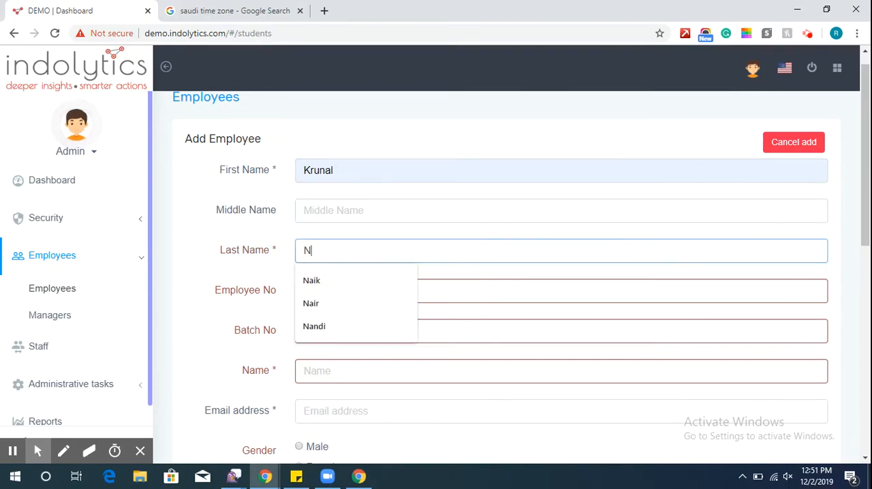
key(Down)
key(Down)
key(Return)
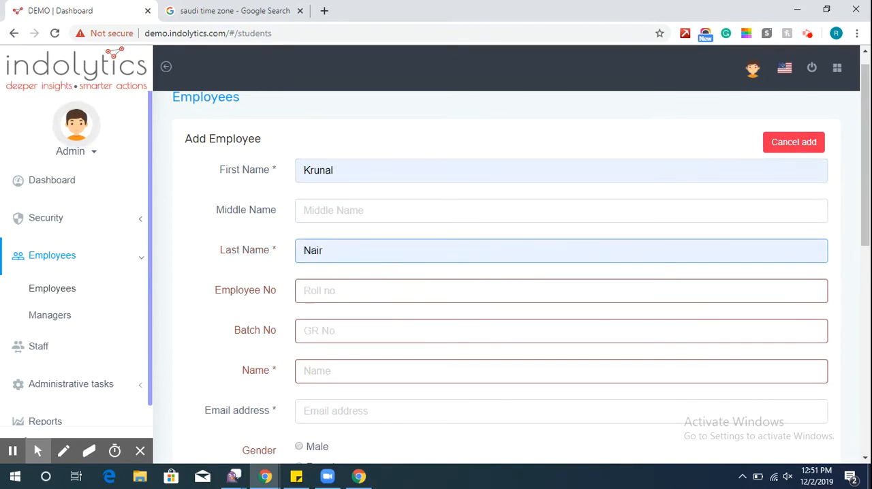
Fill in the employee number and use the same number as the Batch No.
key(Tab)
text(0002)
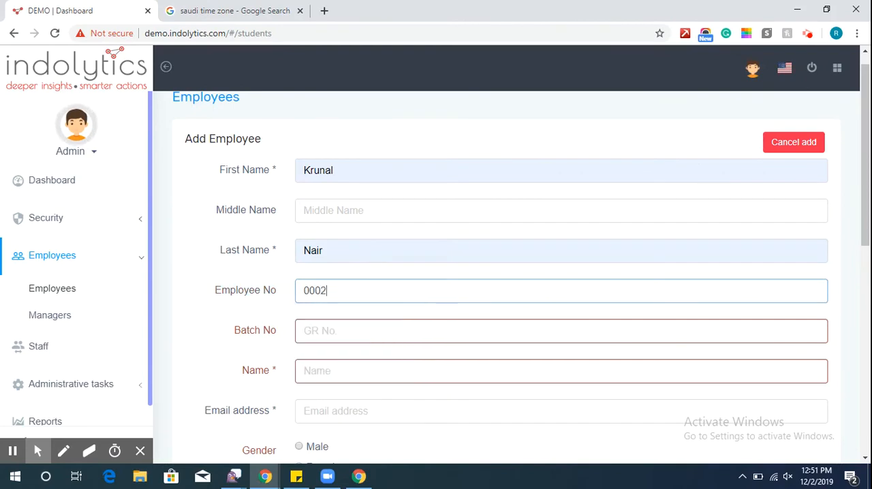
key(Tab)
text(0002)
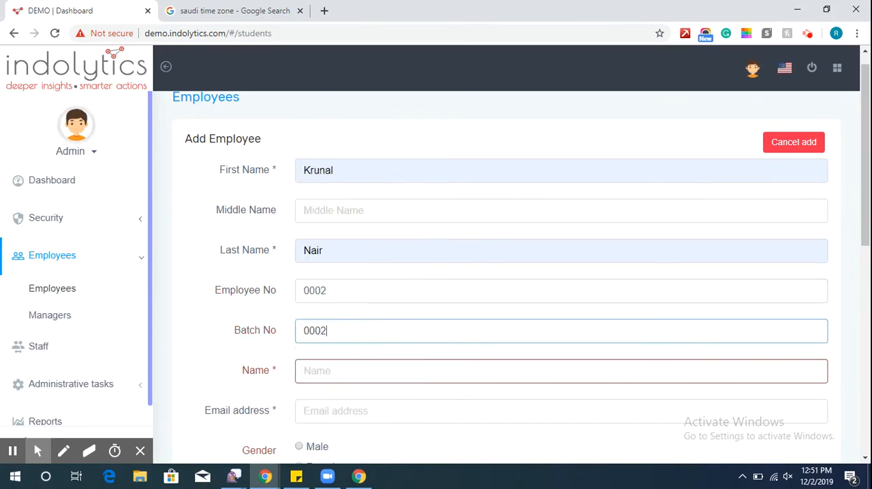
Enter the employee's full name in the Name field.
key(Tab)
text(Kr)
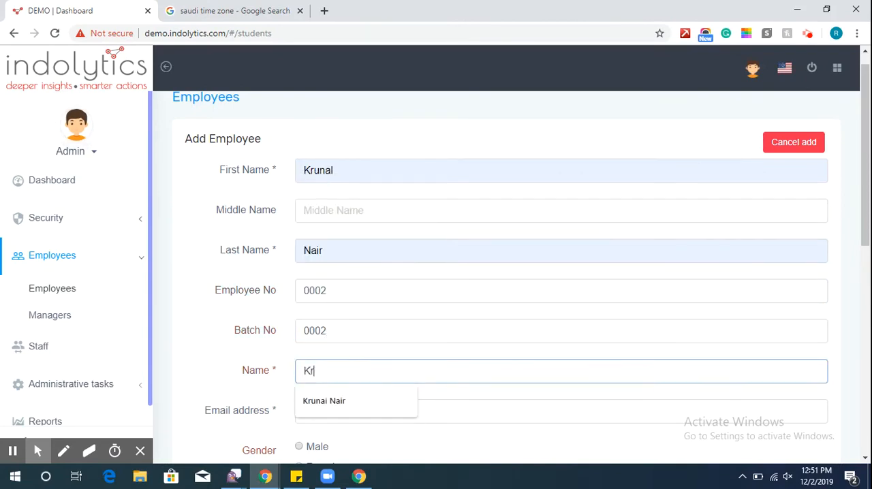
key(Down)
key(Return)
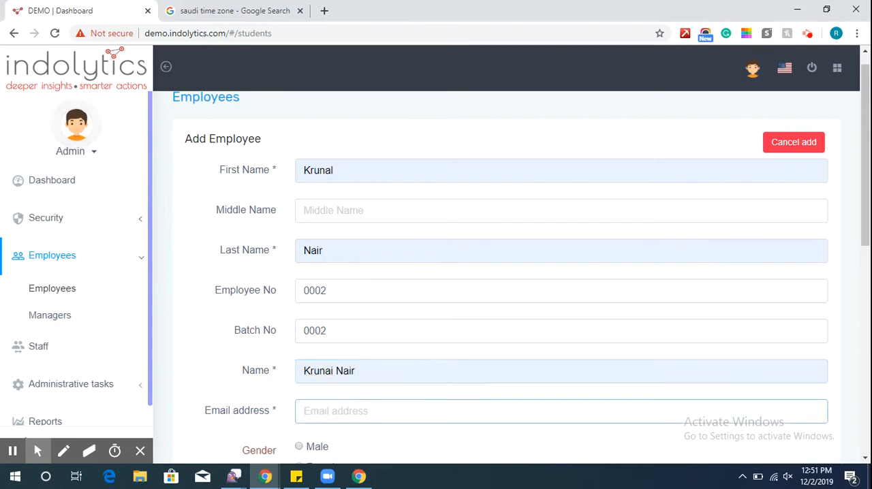
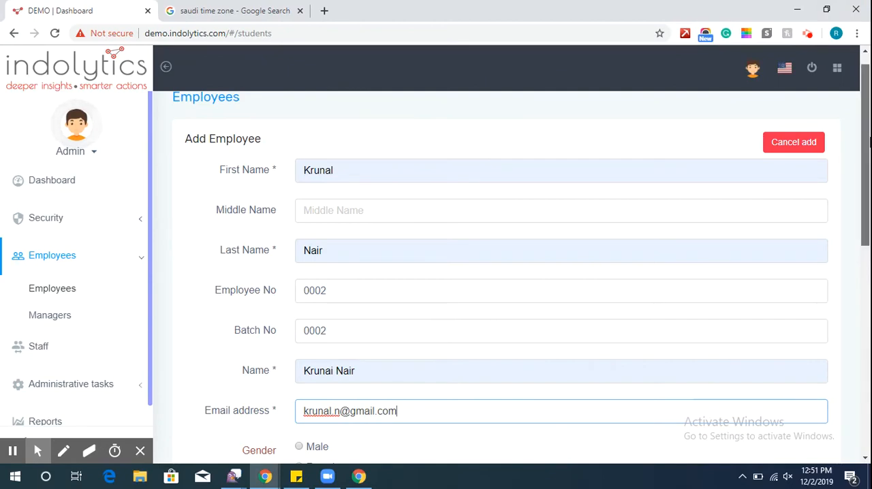
Set the employee's gender to Male and enter the date of birth as the Birthday.
scroll(868, 140, down, 4)
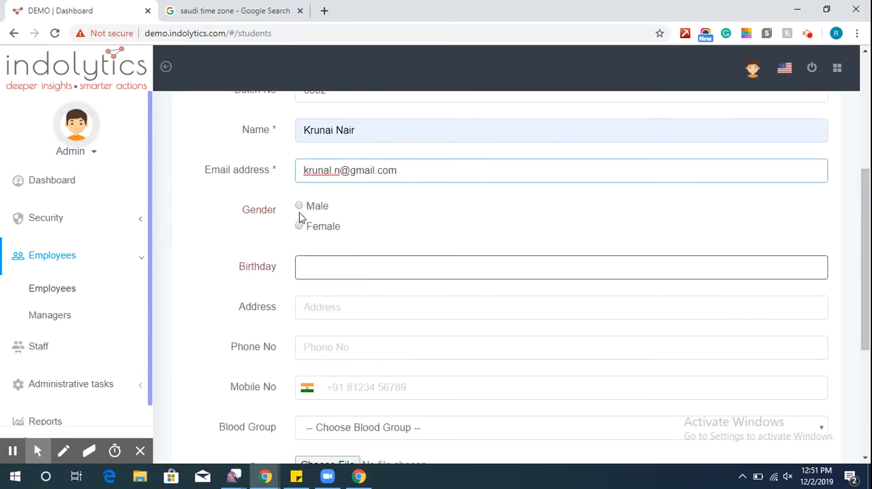
click(299, 207)
click(313, 271)
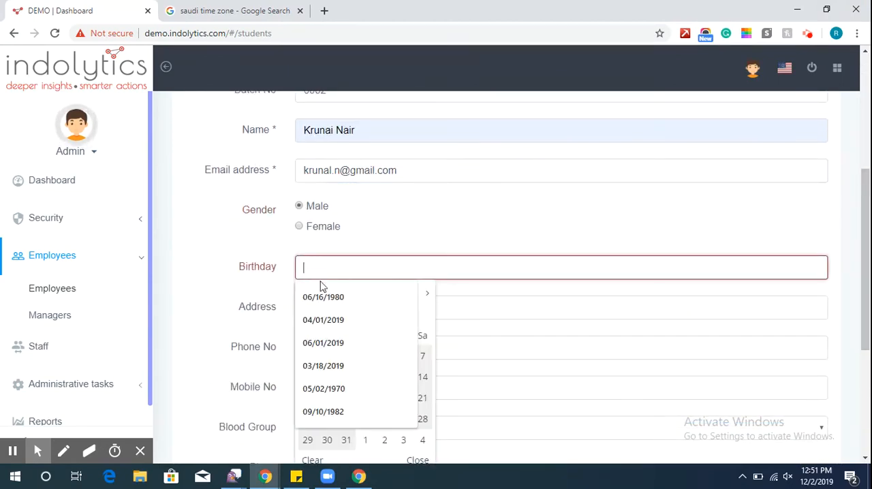
click(333, 413)
key(BackSpace)
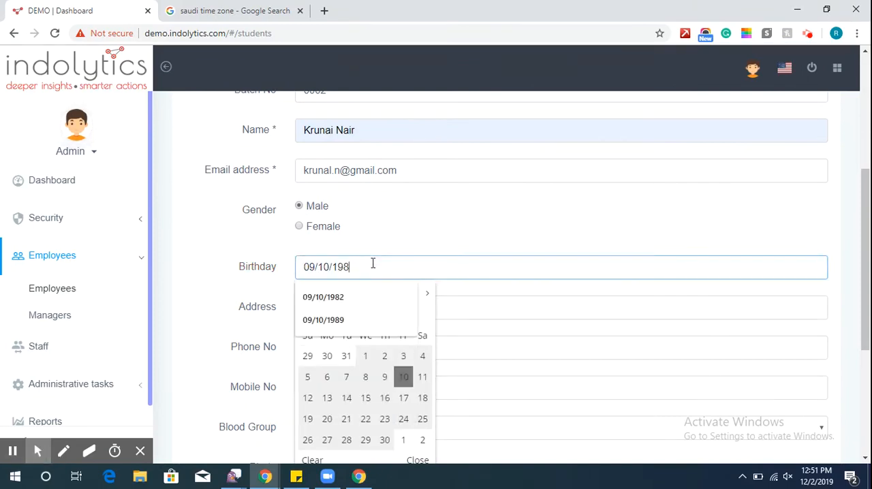
text(6)
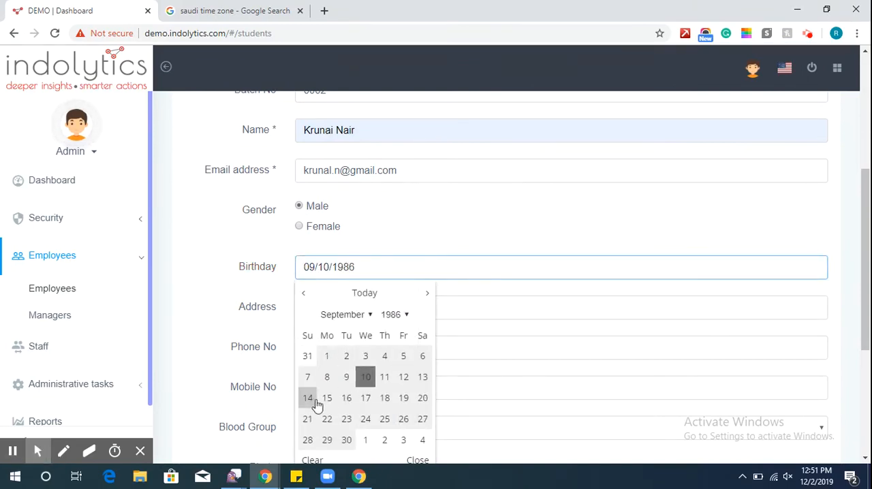
click(322, 404)
Fill in the new employee's postal address.
click(320, 316)
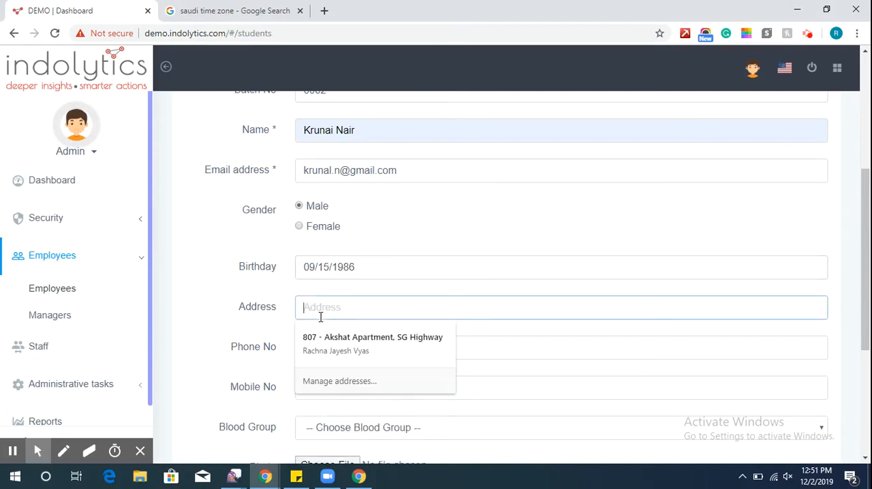
text(B)
key(Down)
key(Return)
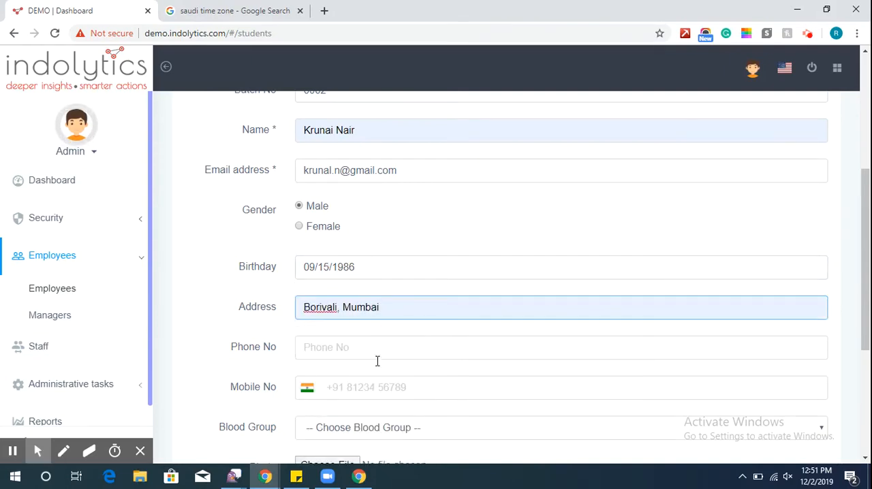
Enter the new employee's mobile number with the India country code, leaving Phone No blank.
click(388, 391)
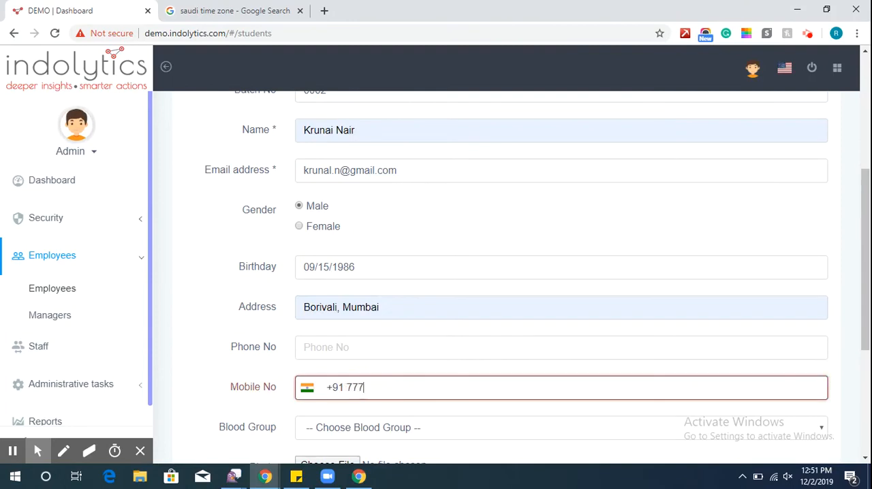
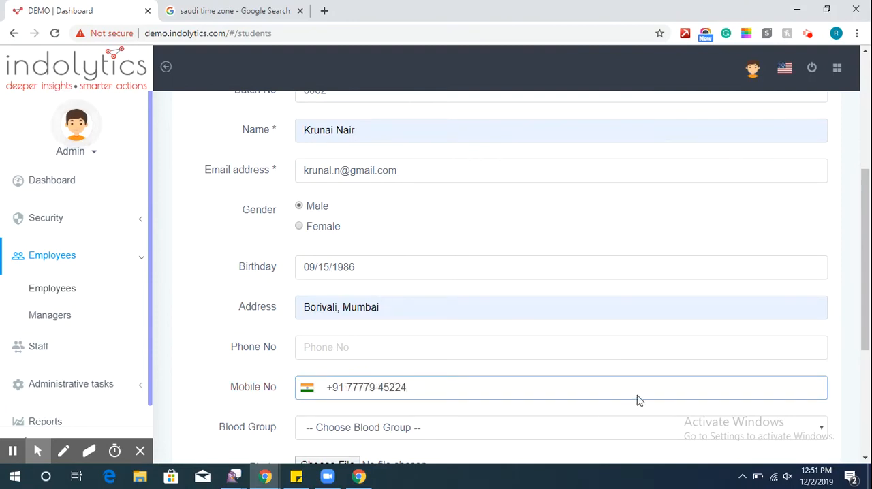
Enable Mail, SMS and Phone communication for this employee and add the record to the employee list.
scroll(431, 365, down, 3)
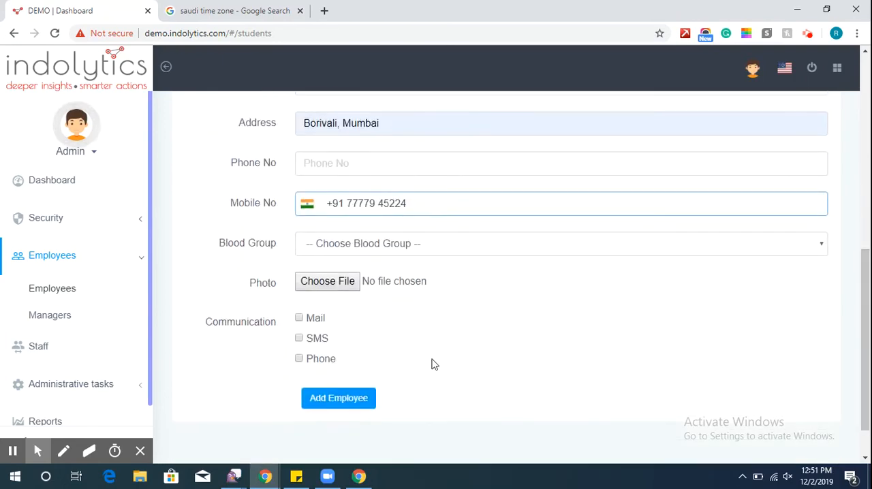
click(308, 320)
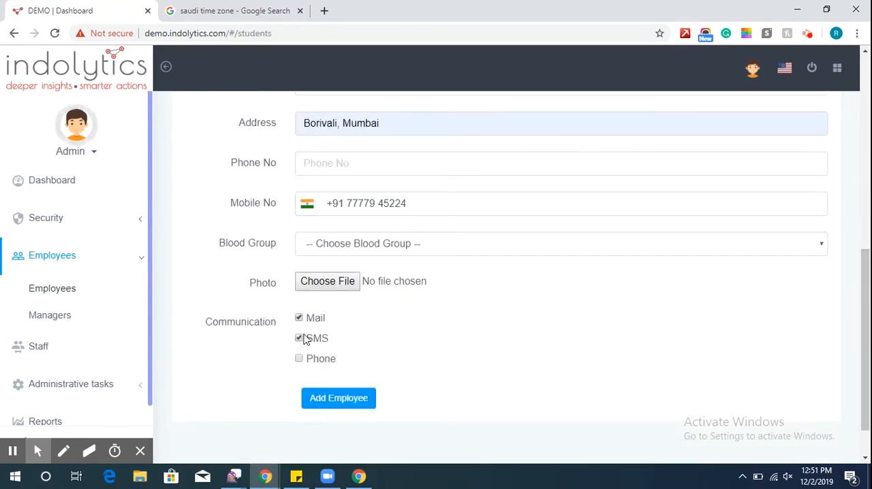
click(299, 360)
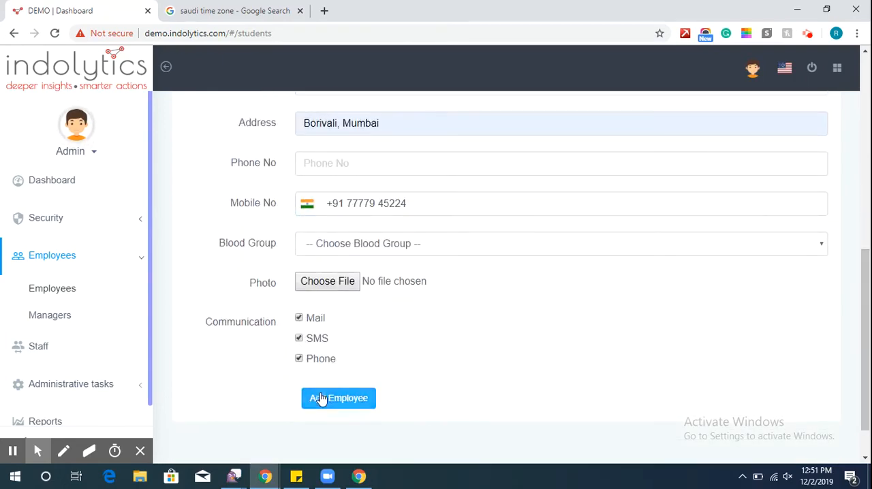
click(321, 399)
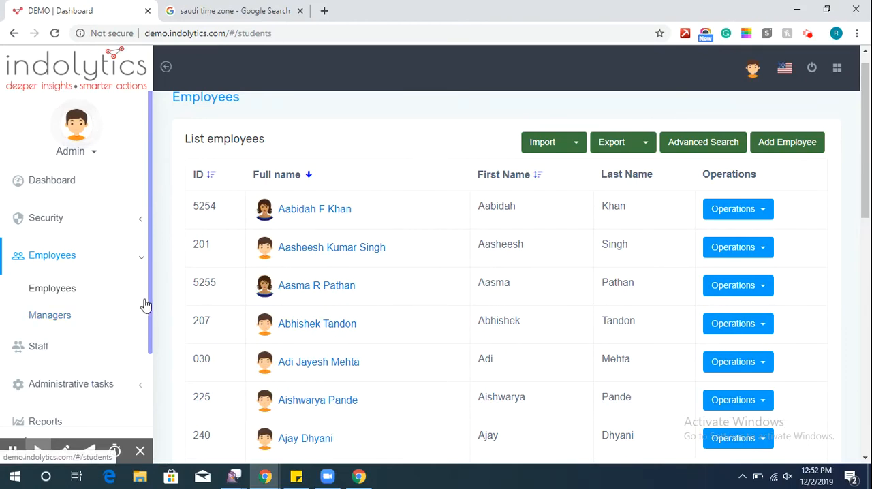
Run an advanced search of the employee list for the first added employee's first name.
drag(150, 302, 150, 383)
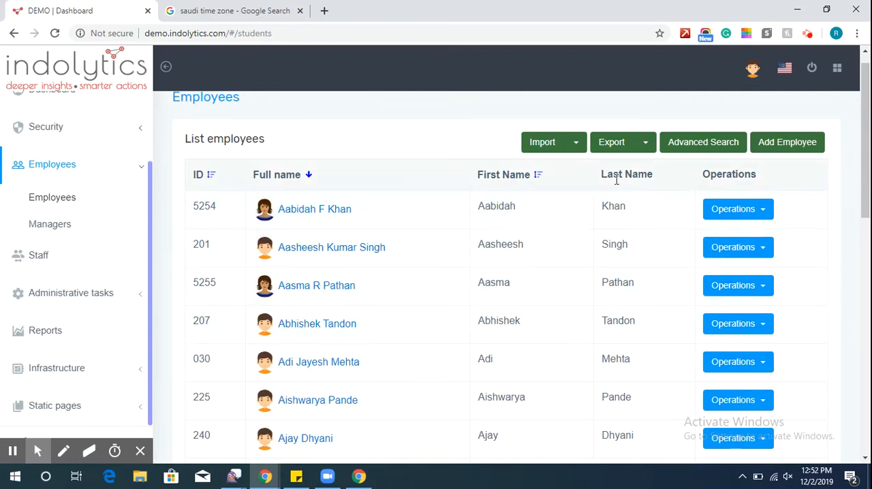
click(708, 142)
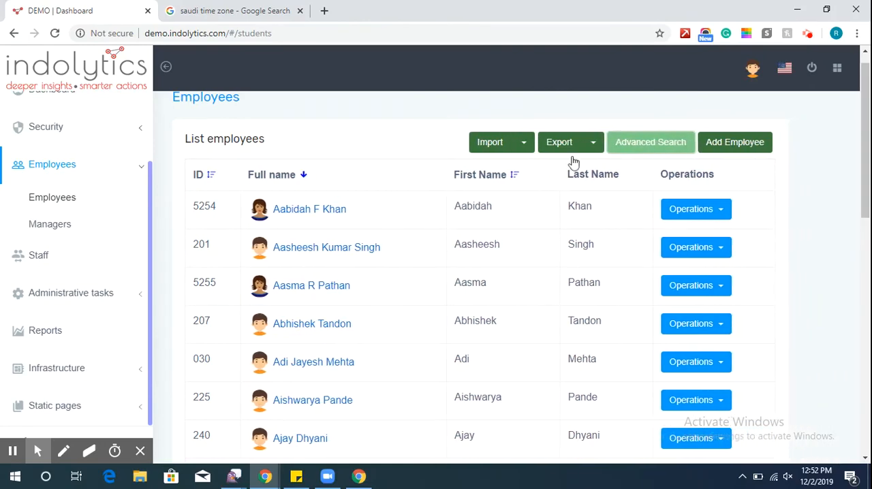
click(283, 190)
text(John)
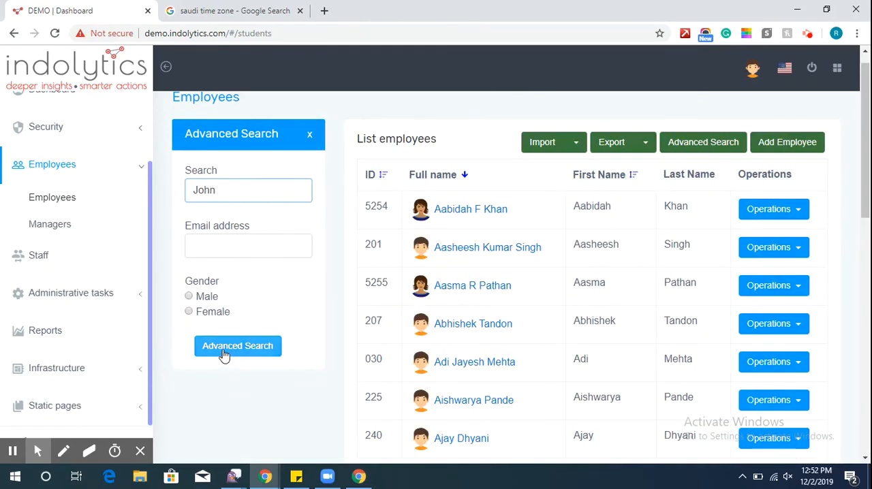
click(224, 352)
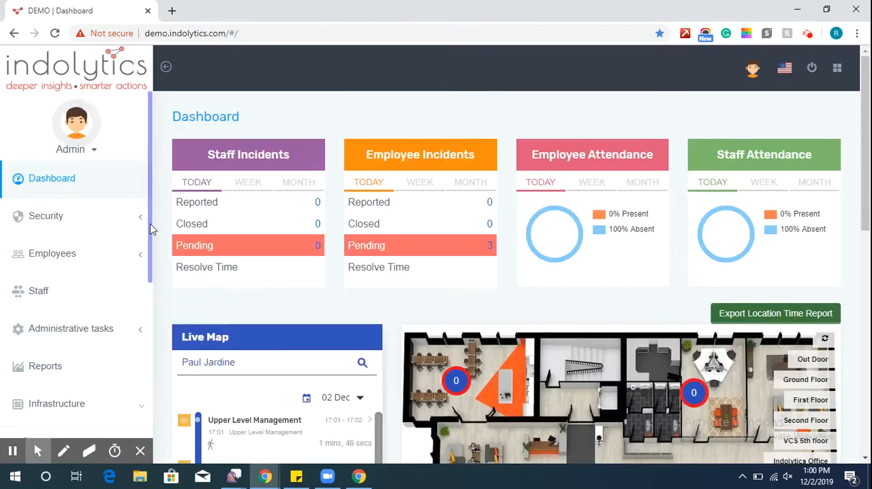
Assign the Workstation_Mumbai gateway to the India Office_Mumbai floor.
scroll(56, 178, down, 5)
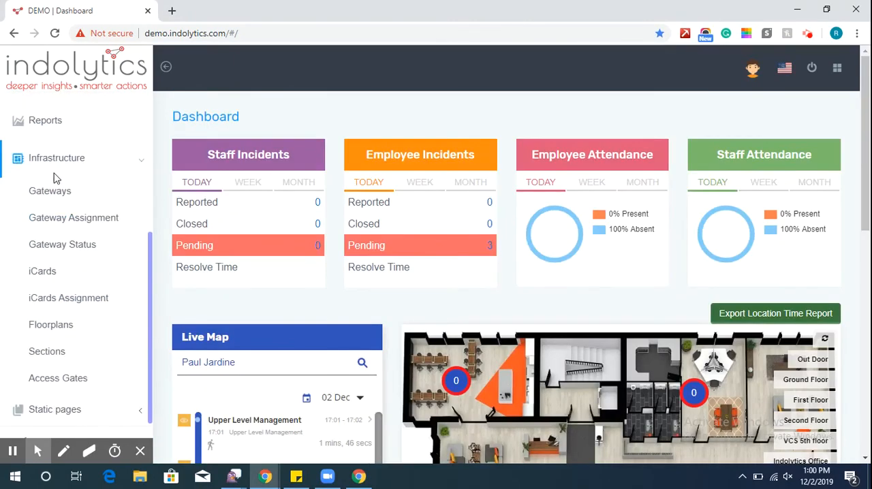
click(54, 219)
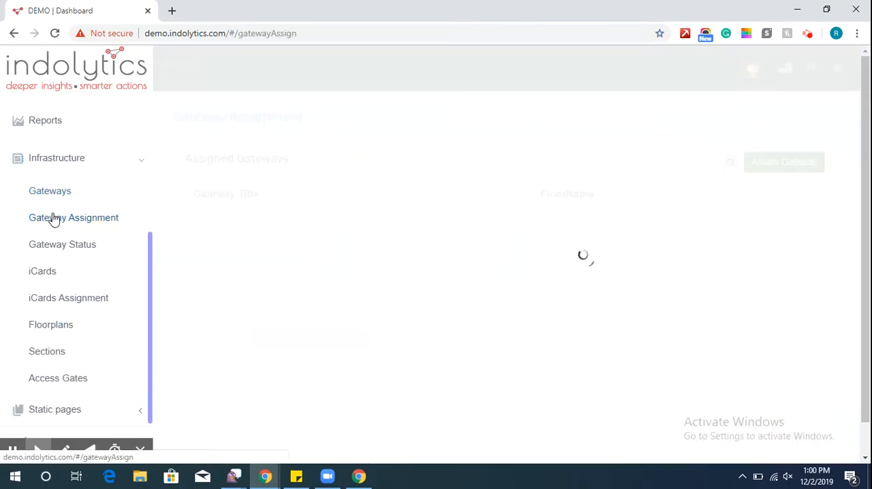
click(777, 167)
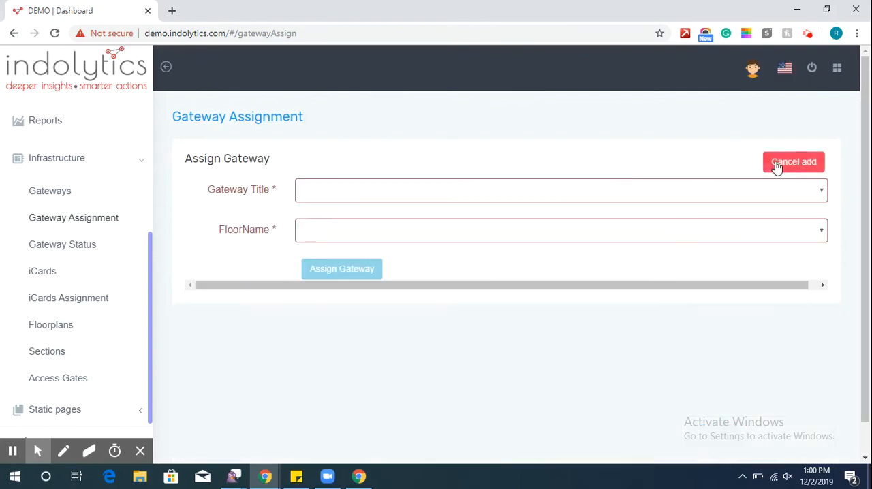
click(558, 194)
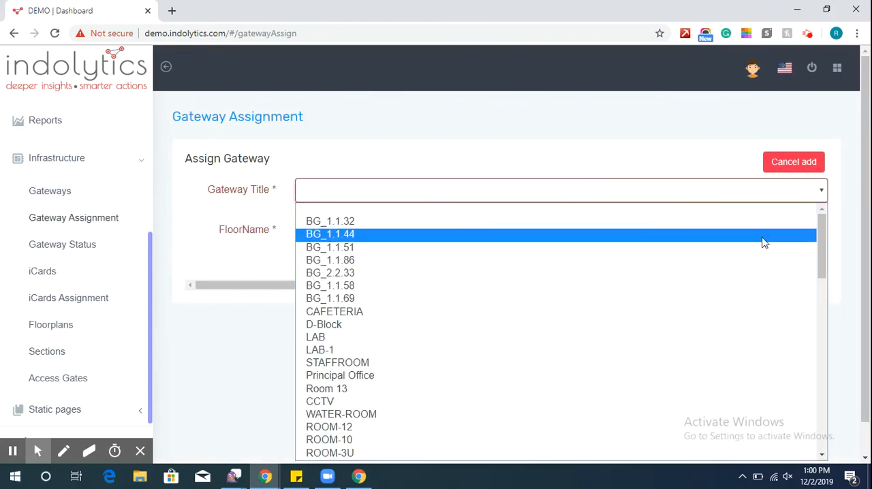
drag(818, 246, 830, 441)
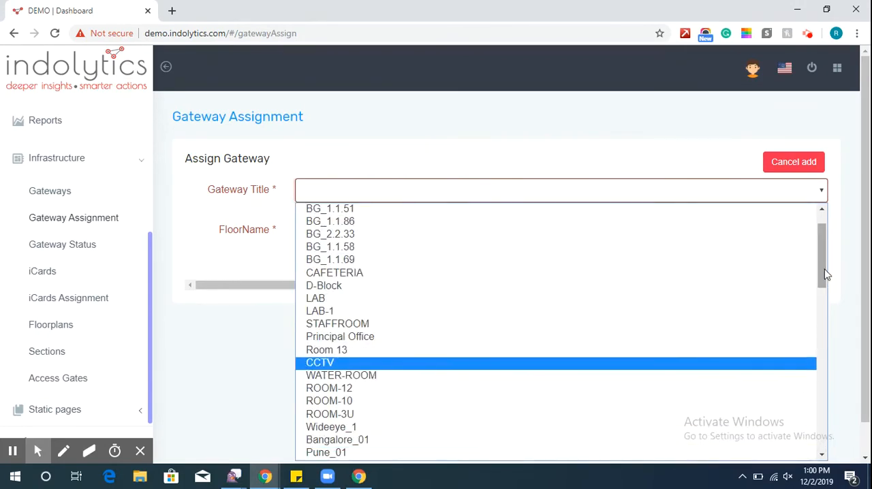
drag(826, 274, 826, 455)
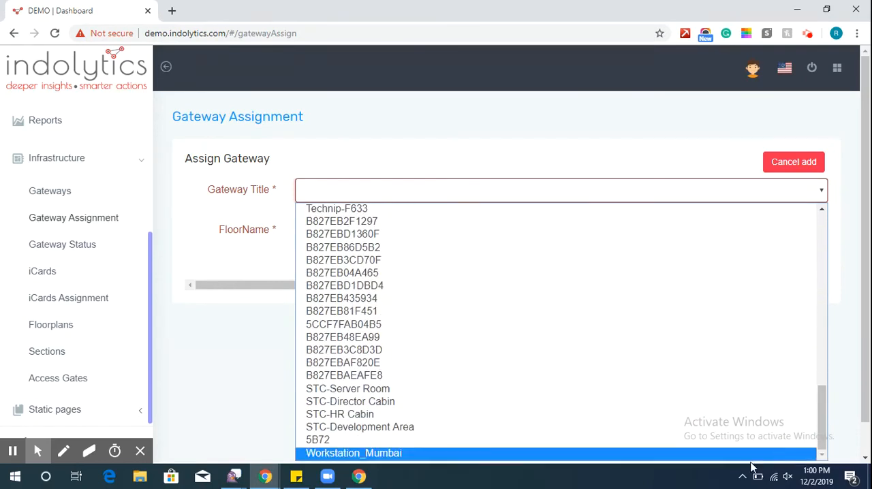
click(745, 456)
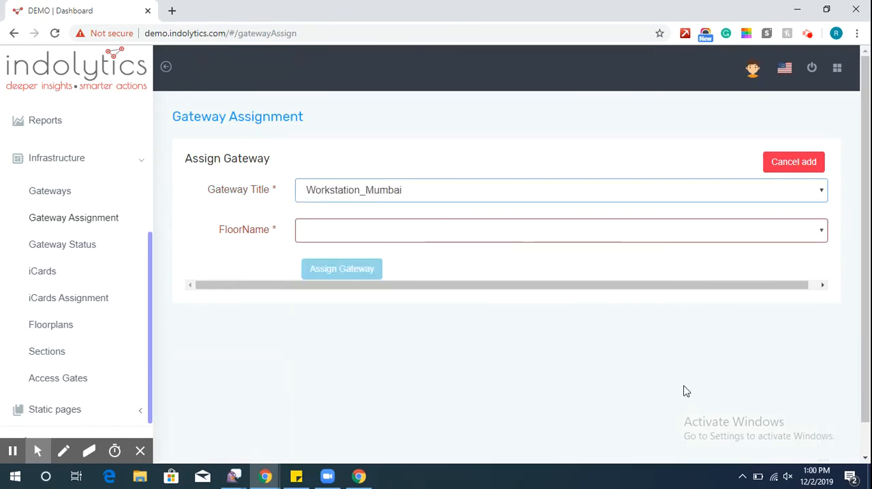
click(512, 232)
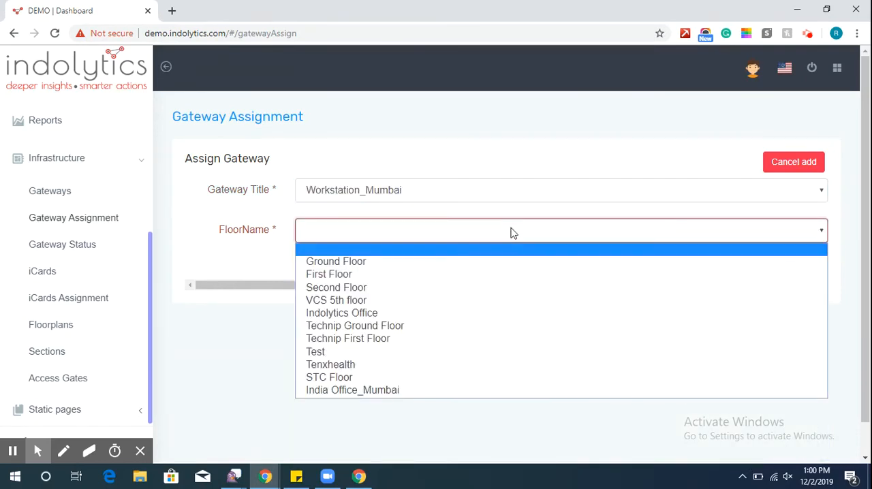
click(504, 390)
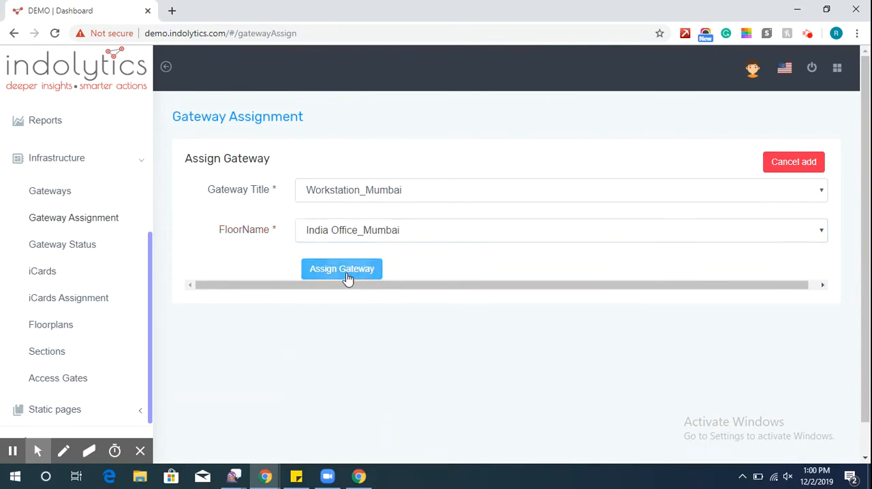
click(344, 270)
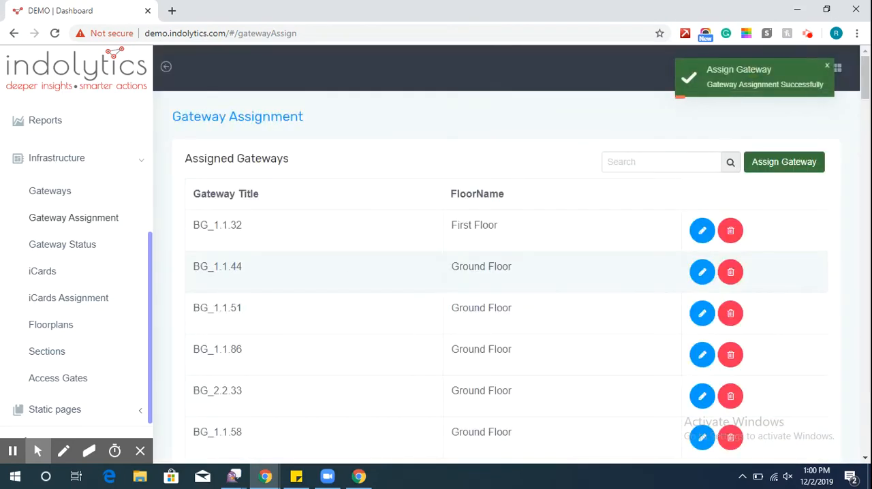
Open the India Office_Mumbai floor plan in the floor plan mapping tool.
click(72, 329)
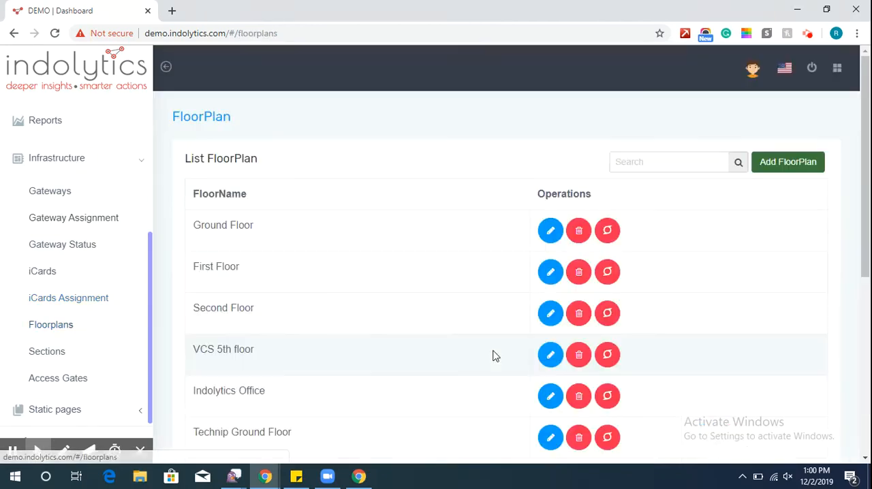
drag(864, 273, 865, 409)
click(602, 386)
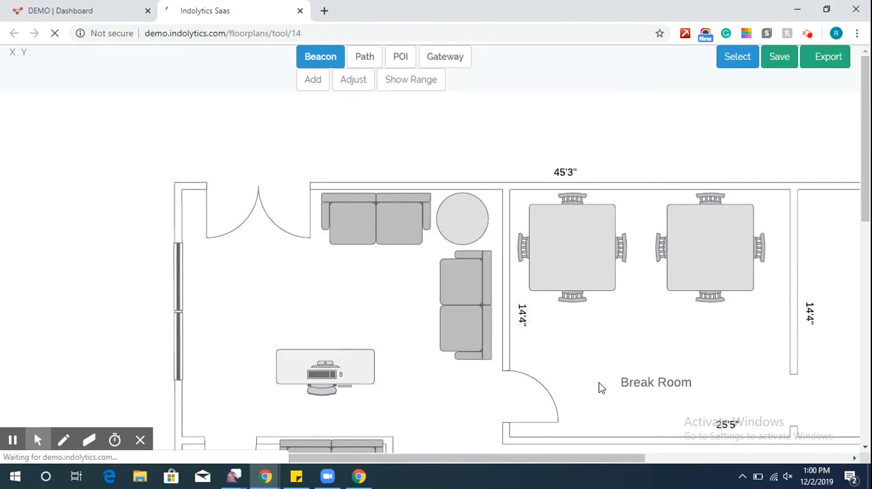
Place a gateway at the centre of the two-row desk cluster below the Break Room.
click(436, 58)
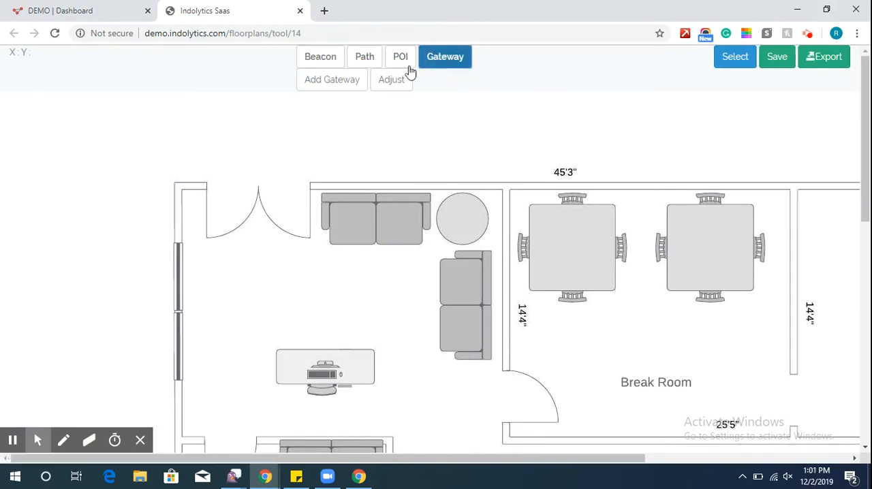
click(340, 90)
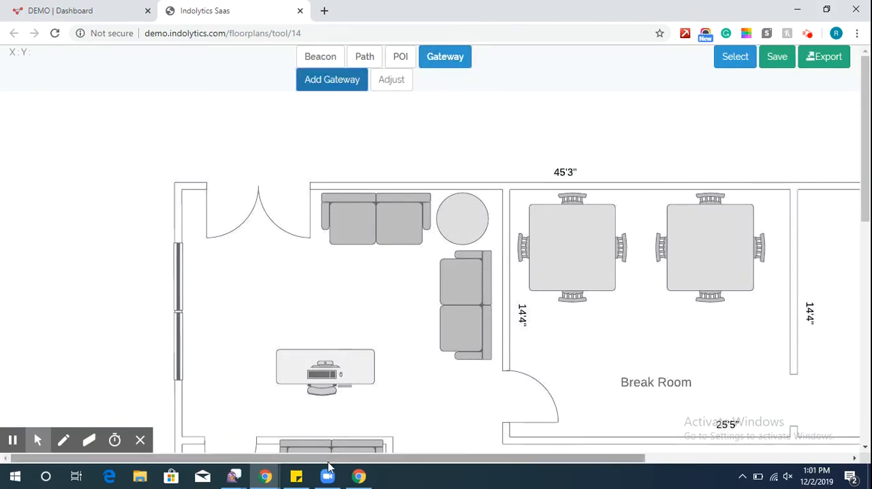
drag(328, 460, 543, 461)
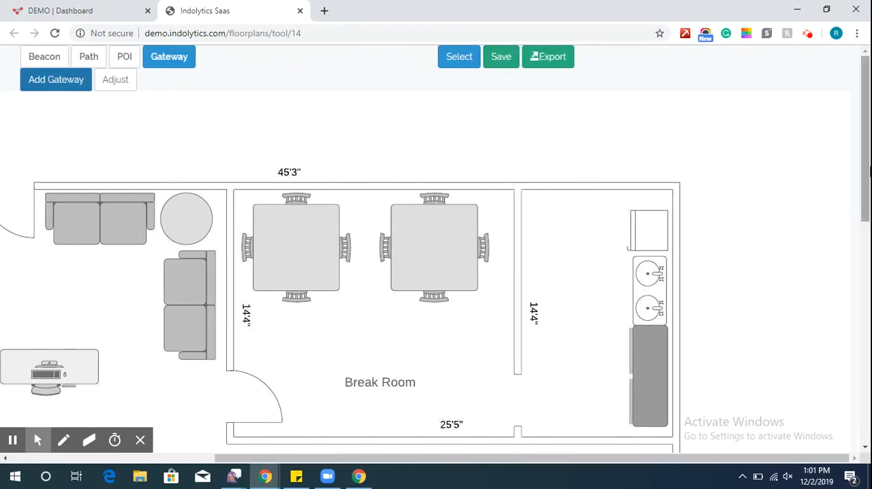
drag(866, 187, 867, 300)
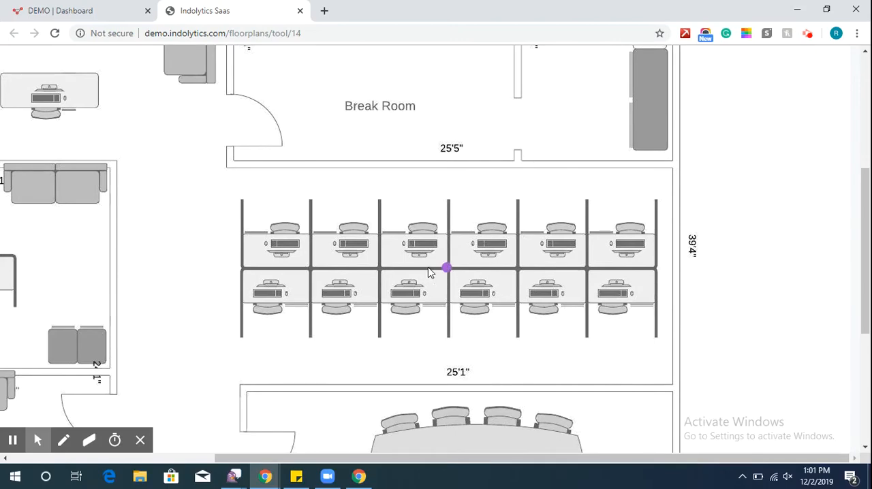
mouse_move(444, 266)
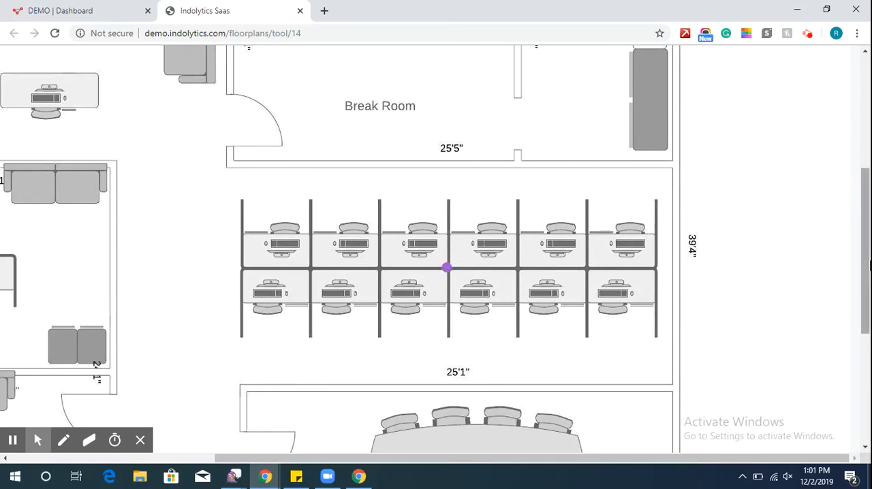
Outline a closed four-corner POI area around the desk cluster surrounding the gateway.
drag(867, 260, 868, 146)
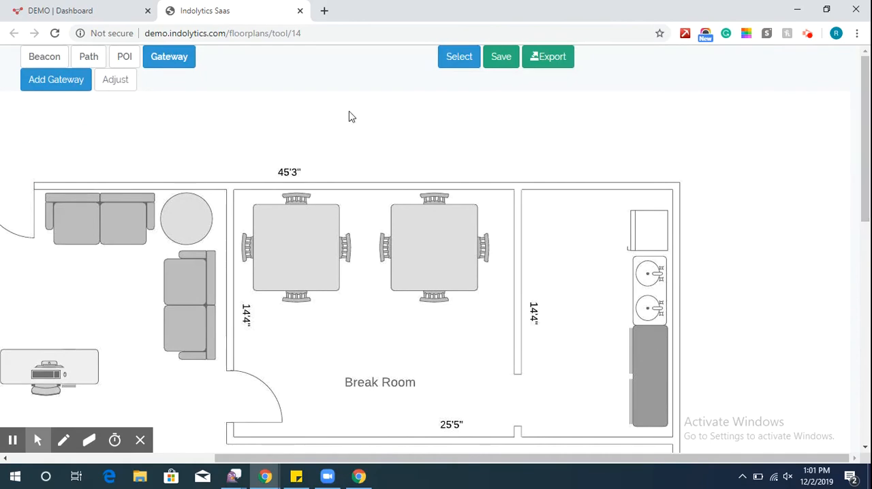
click(124, 60)
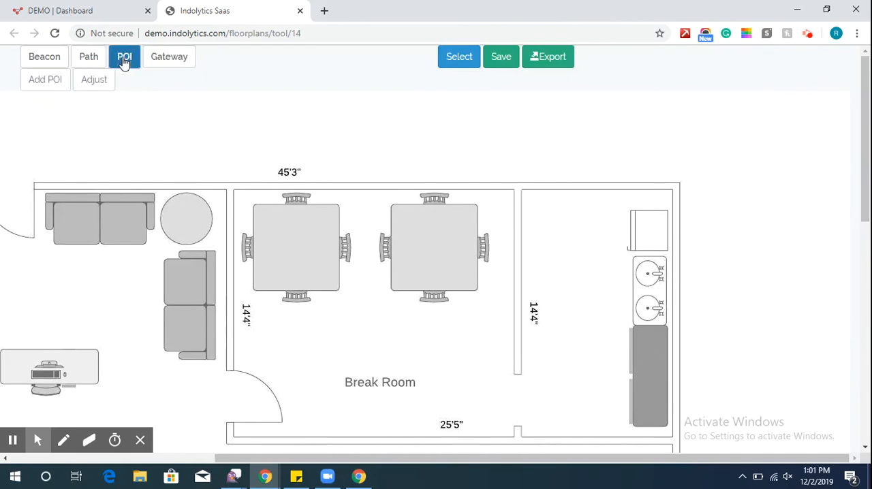
click(45, 84)
drag(863, 167, 863, 269)
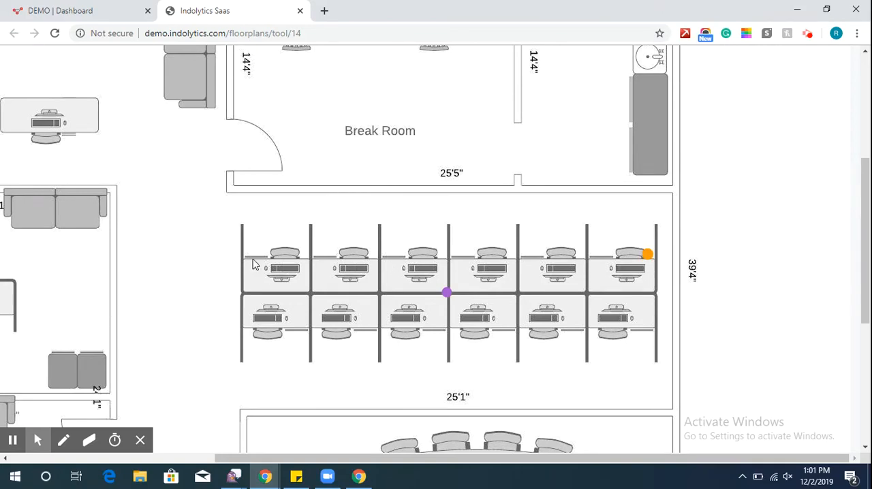
click(652, 334)
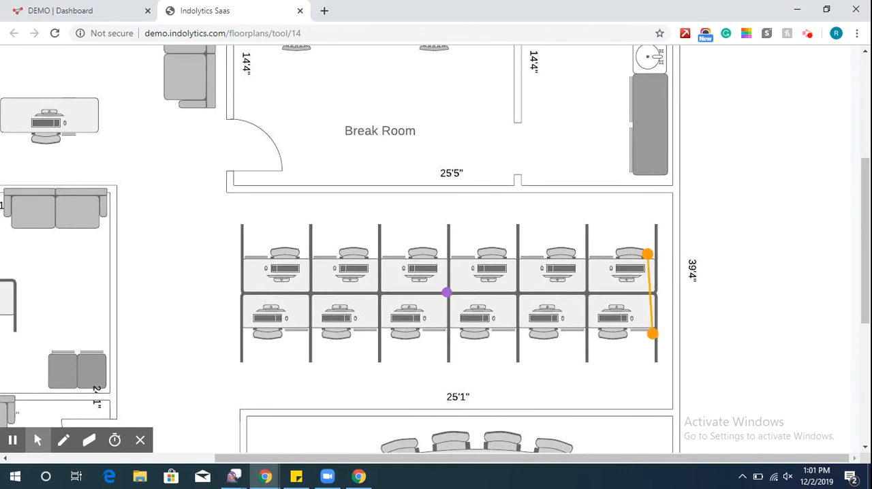
click(245, 336)
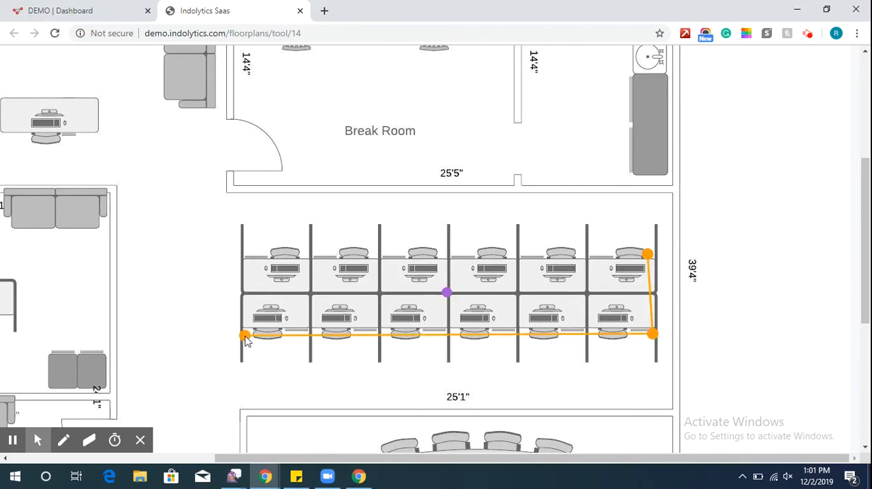
click(240, 246)
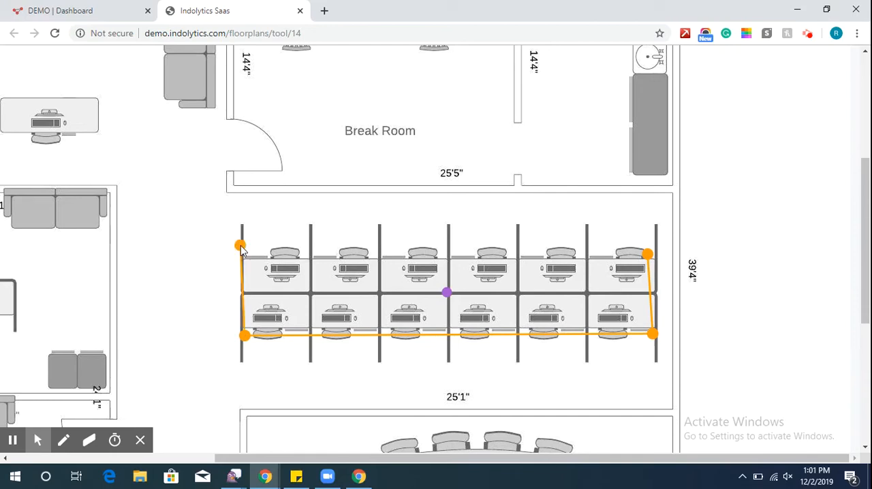
click(647, 255)
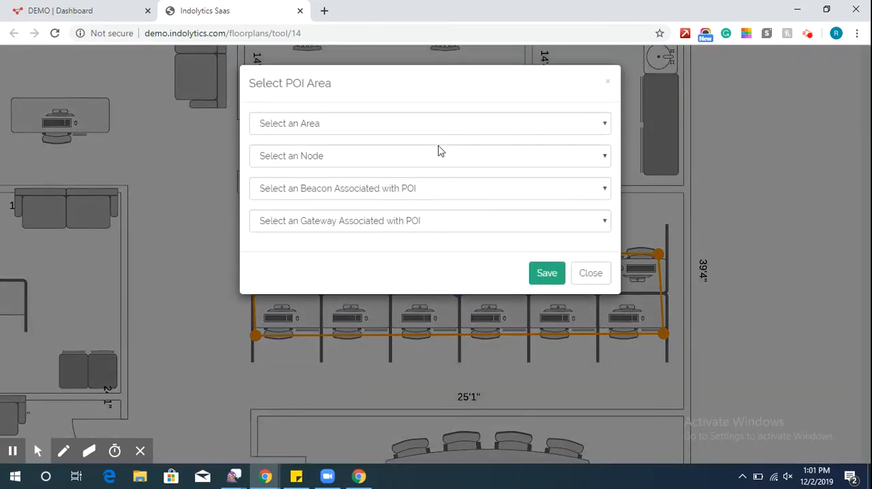
Link the POI to area Workstation_Mumbai and gateway 5CCF7FAB0809, and save the floor plan.
click(435, 129)
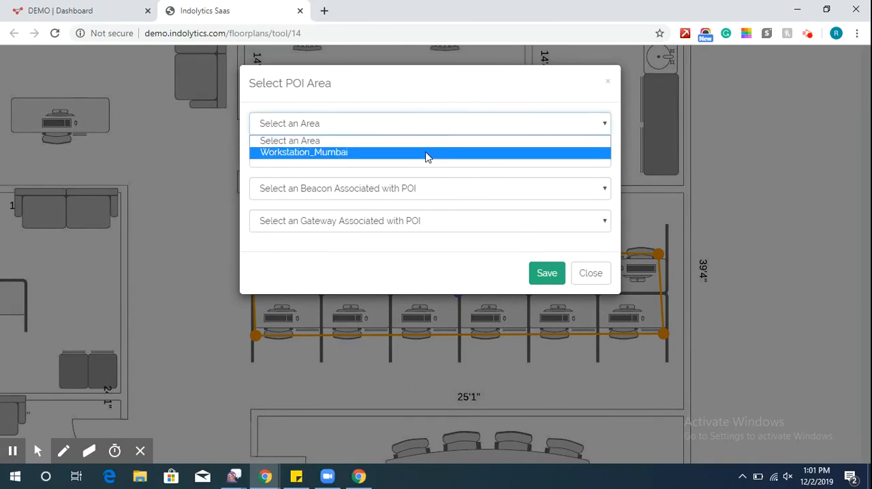
click(427, 152)
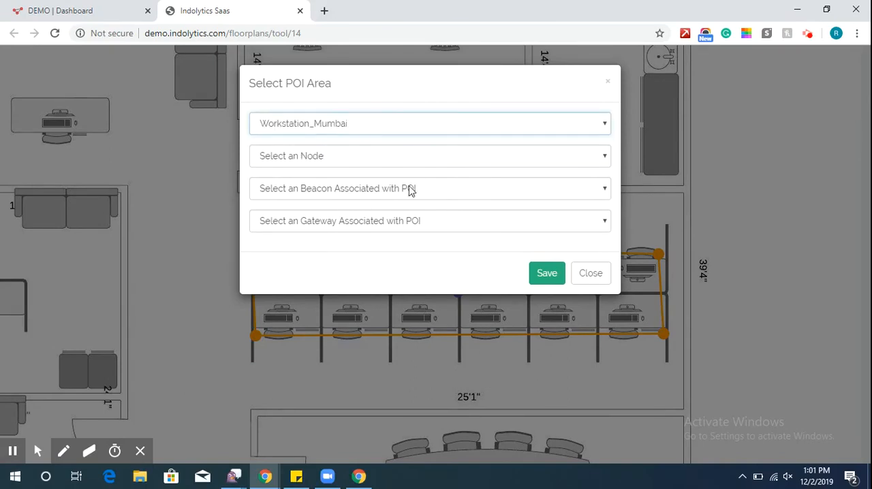
click(394, 222)
click(380, 251)
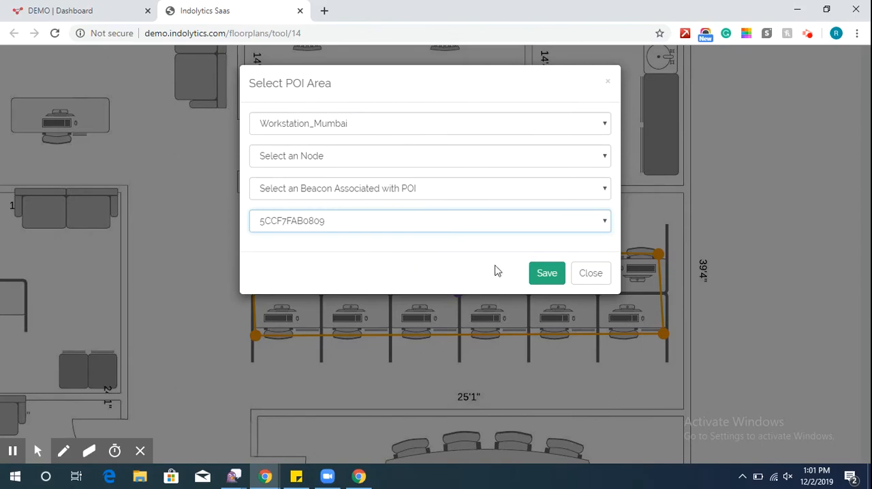
click(547, 273)
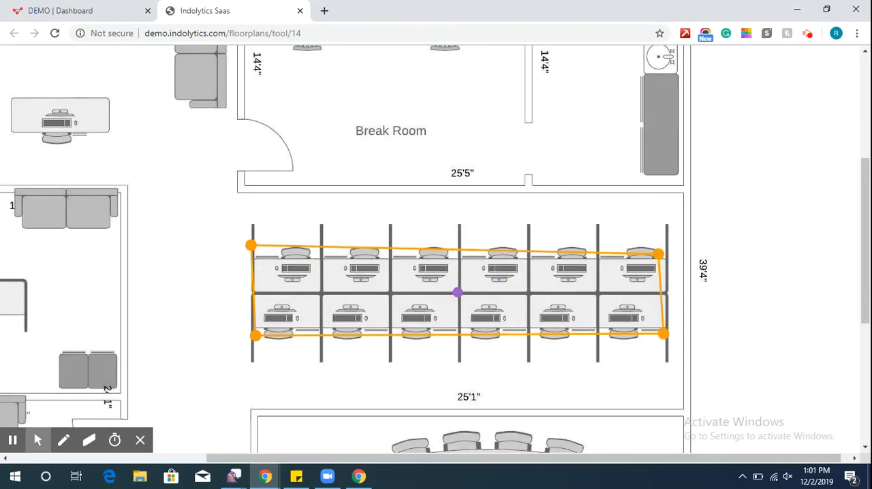
drag(867, 253, 867, 151)
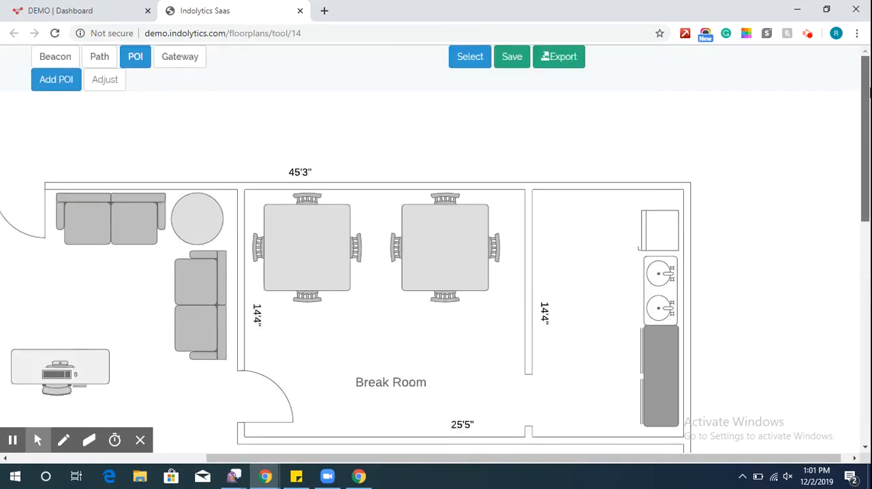
click(513, 61)
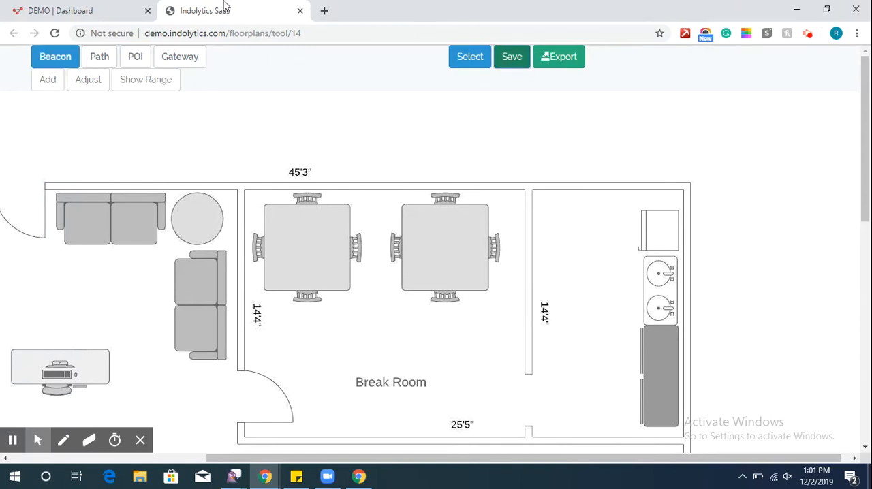
Return to the dashboard and show the India Office_Mumbai floor on its live map.
click(83, 8)
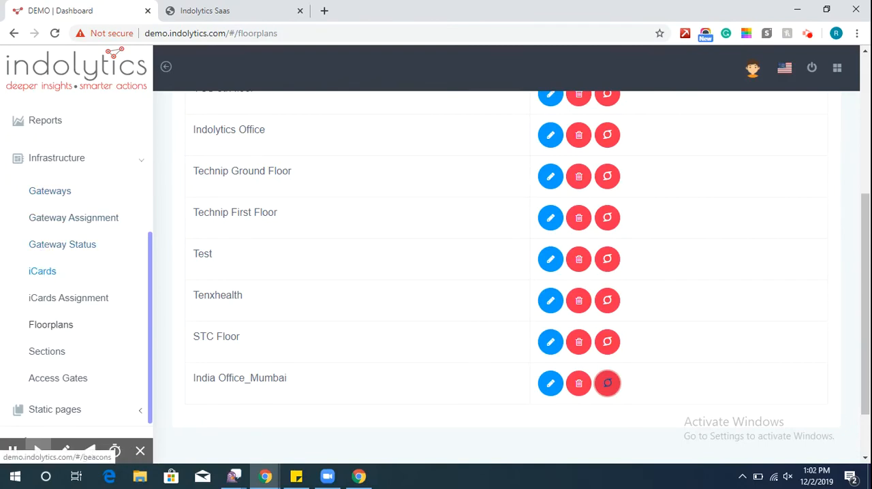
click(39, 276)
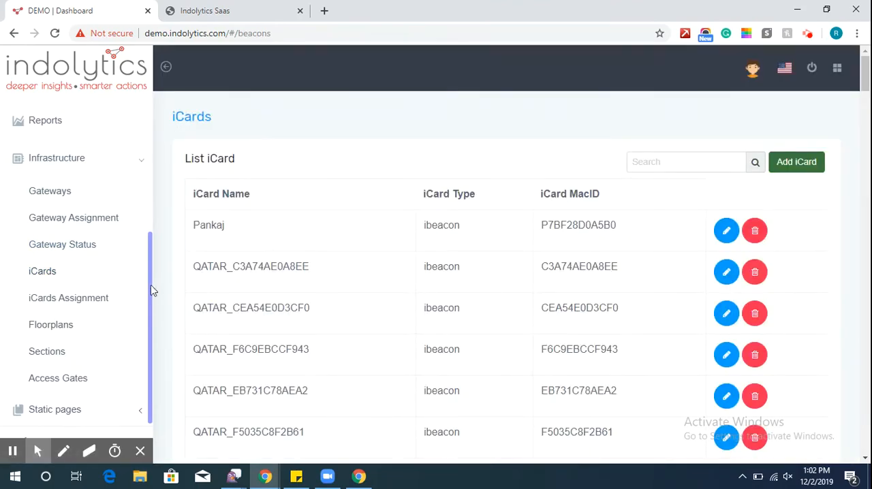
drag(151, 284, 153, 140)
click(85, 178)
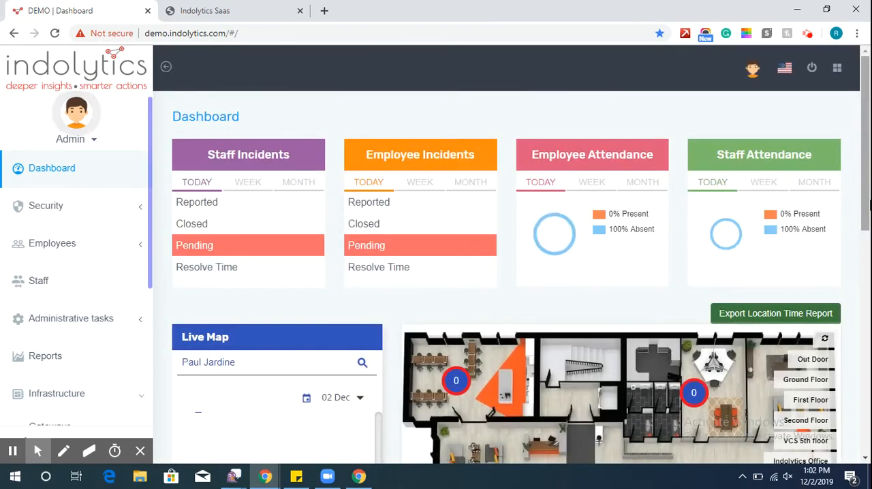
drag(867, 205, 868, 330)
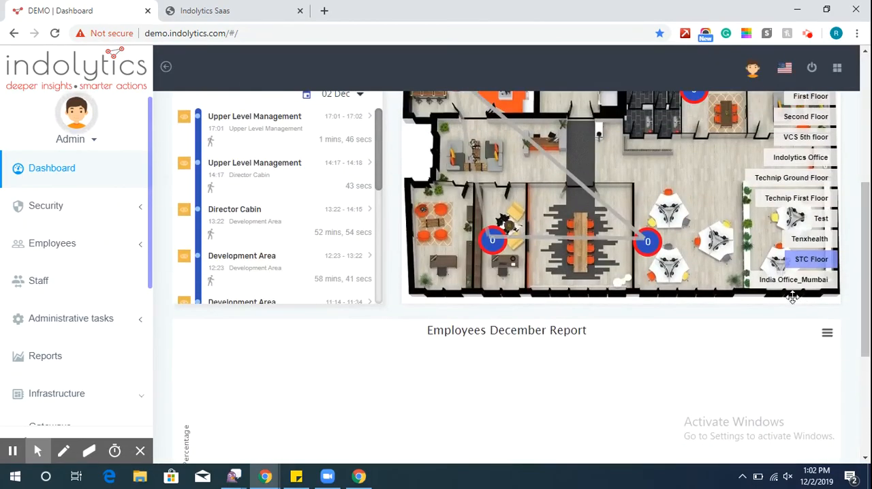
click(774, 282)
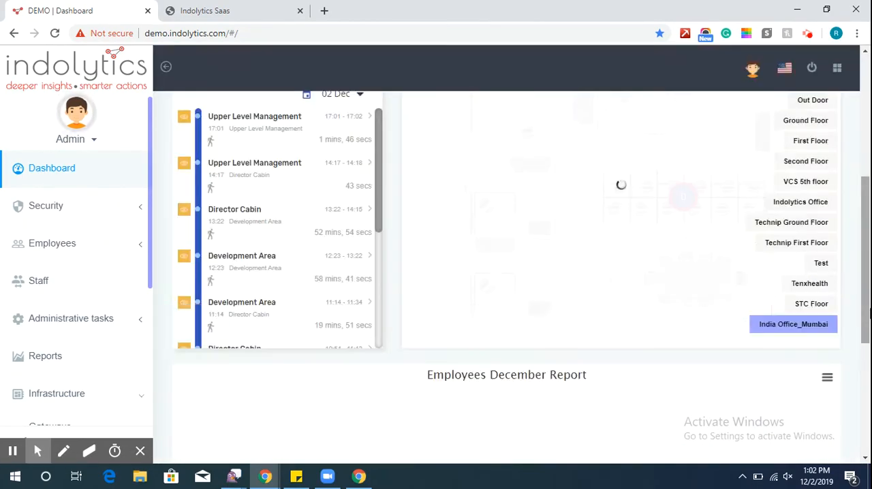
Check the India Office_Mumbai floor plan and its gateway marker on the dashboard's live map.
drag(869, 311, 868, 269)
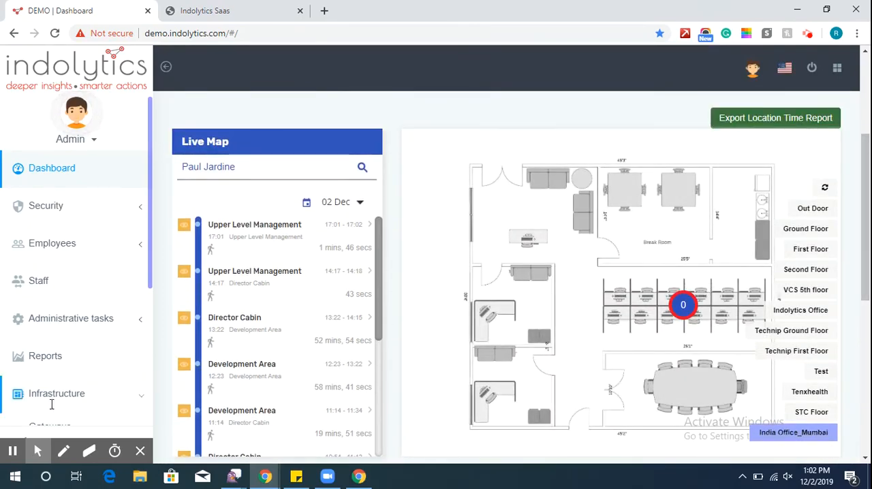
click(12, 451)
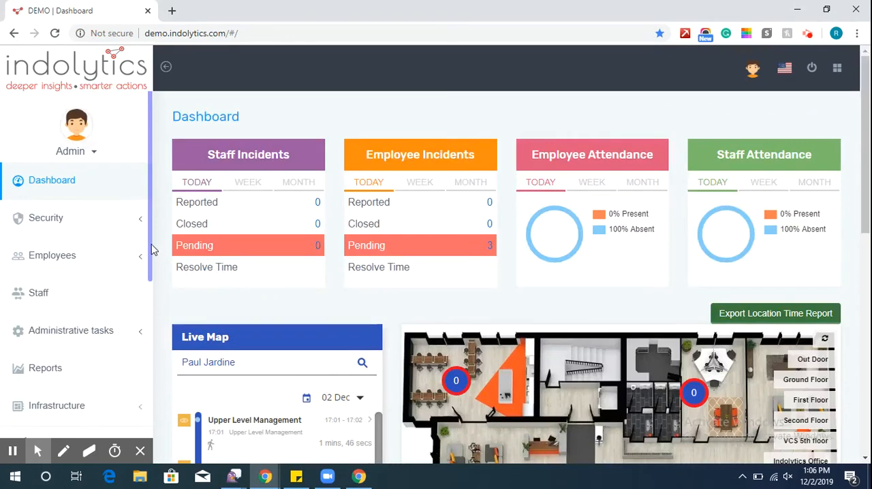
Start a new iCard assignment and set its type to Employee.
drag(151, 250, 149, 293)
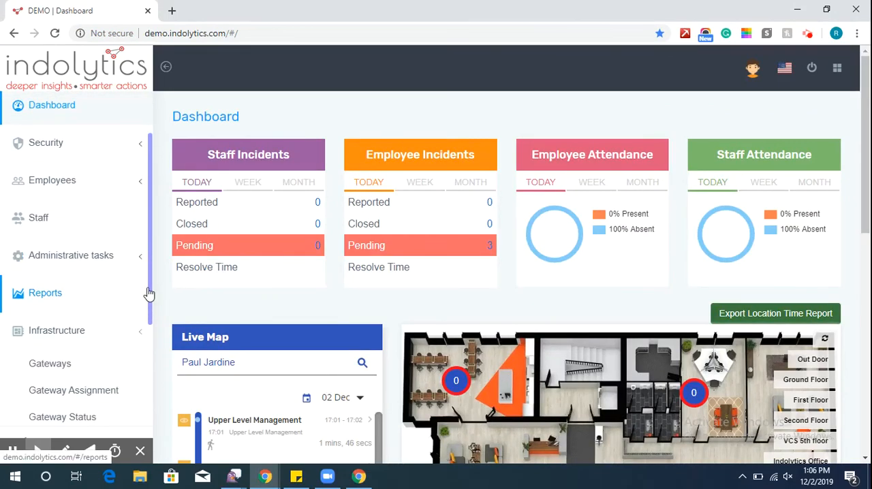
scroll(148, 293, down, 2)
click(23, 333)
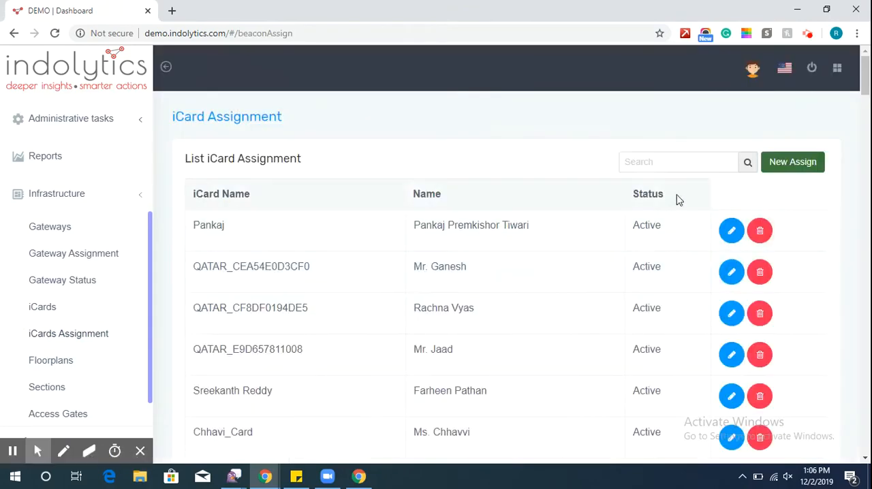
click(780, 169)
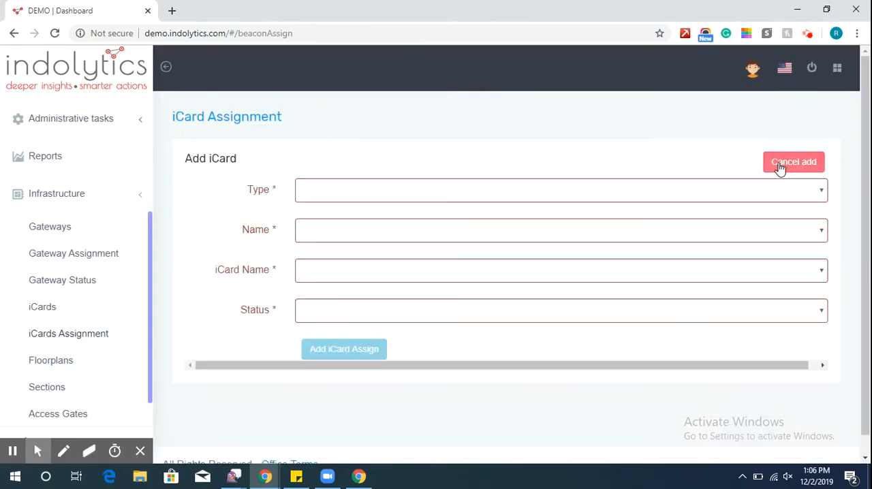
click(619, 193)
click(592, 235)
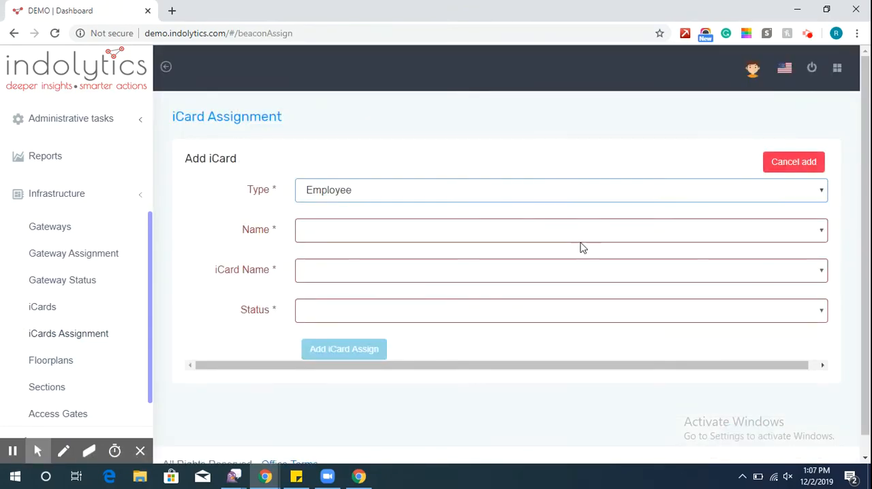
Assign the next-to-last employee in the name list their matching Mumbai iCard with status Active, and save the assignment.
click(607, 231)
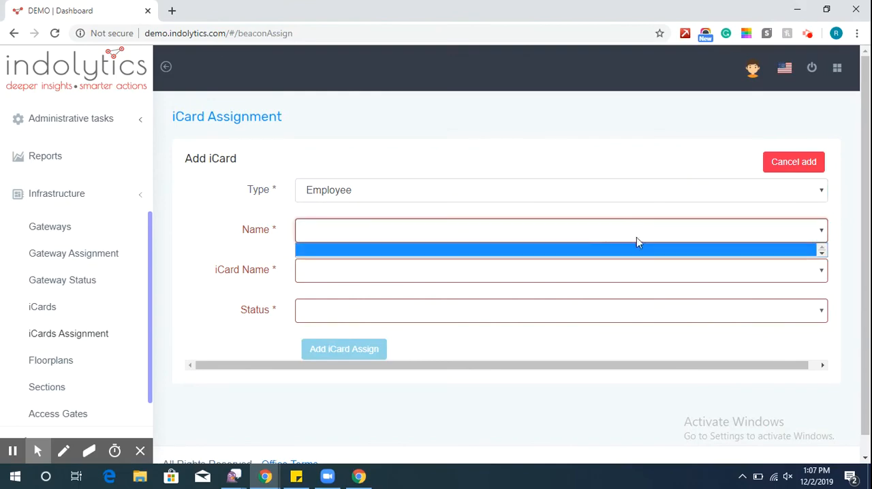
click(657, 238)
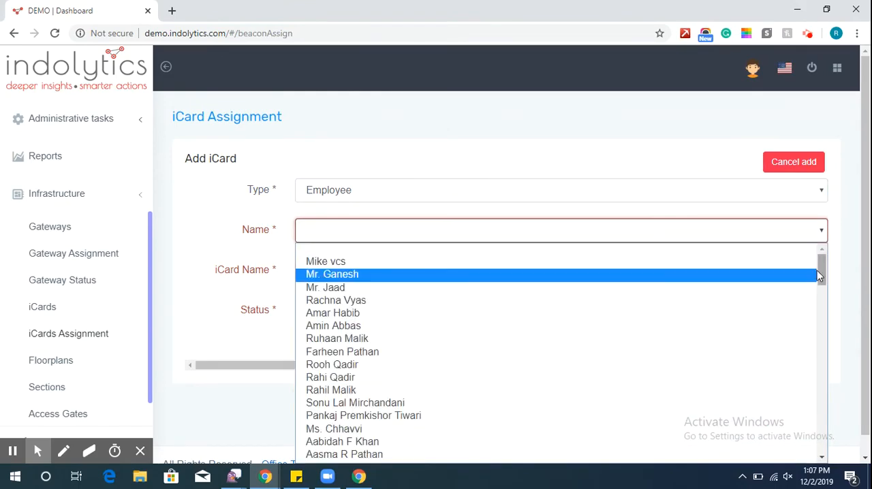
drag(822, 275, 823, 436)
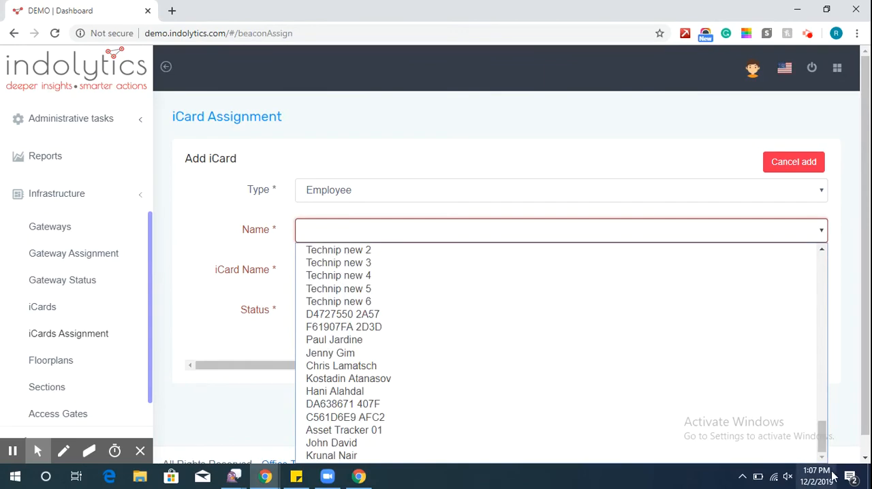
click(545, 443)
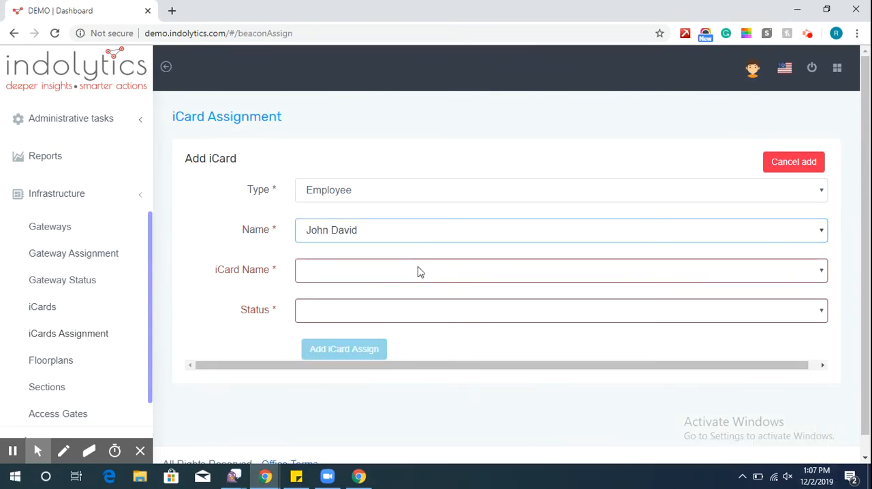
click(418, 271)
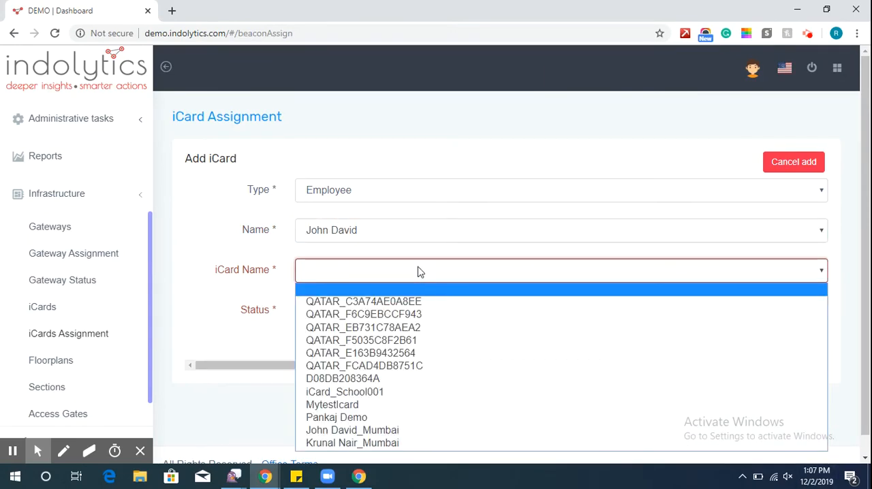
click(420, 429)
click(348, 312)
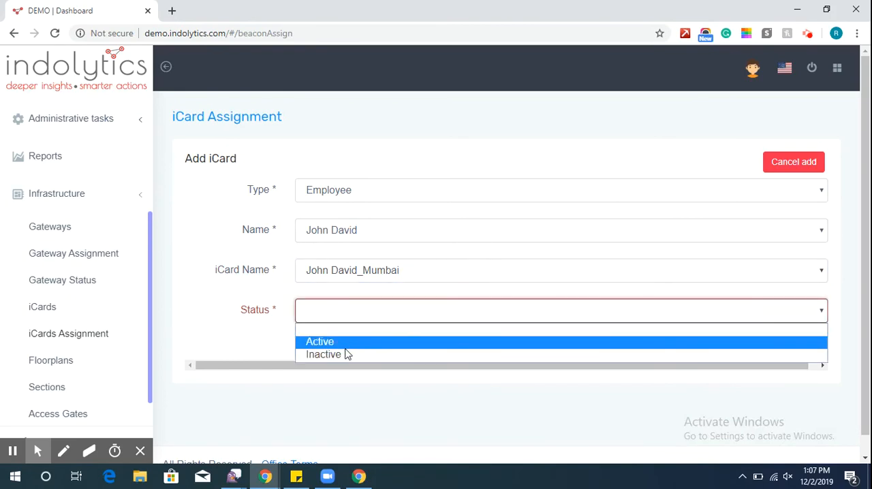
click(344, 341)
click(321, 354)
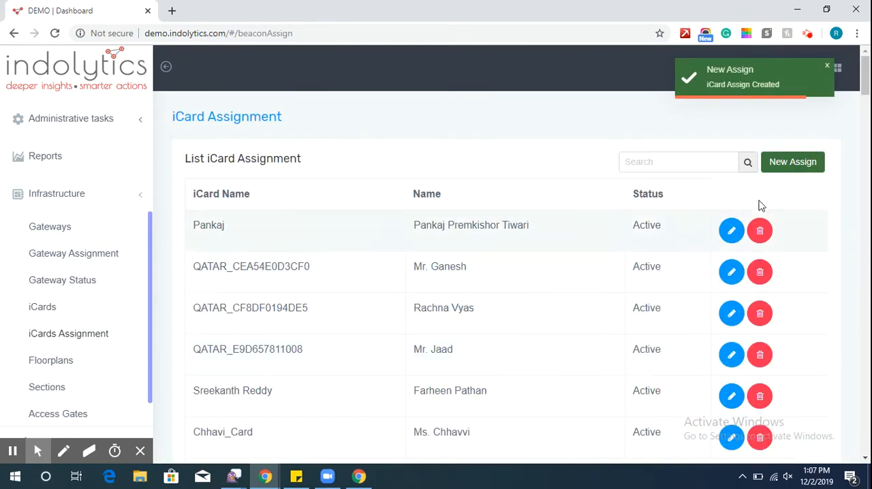
Create another Employee assignment linking the last employee in the name list to their matching Mumbai iCard, with status Active.
click(780, 171)
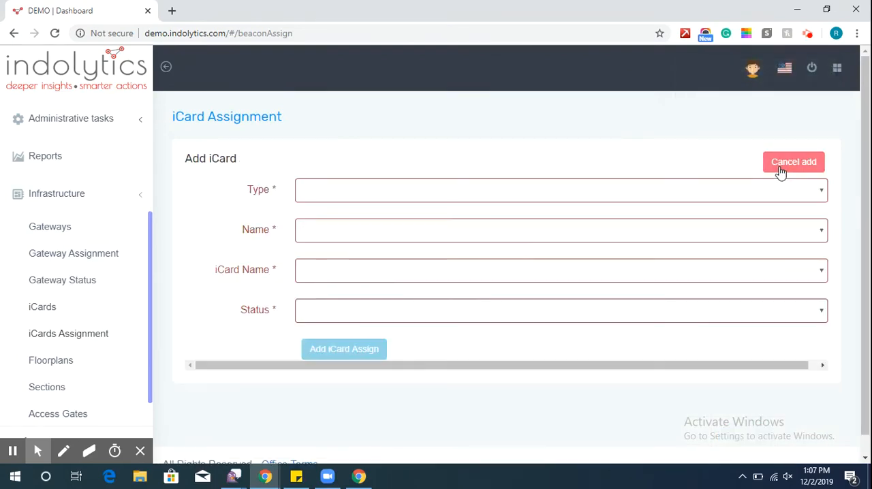
click(658, 191)
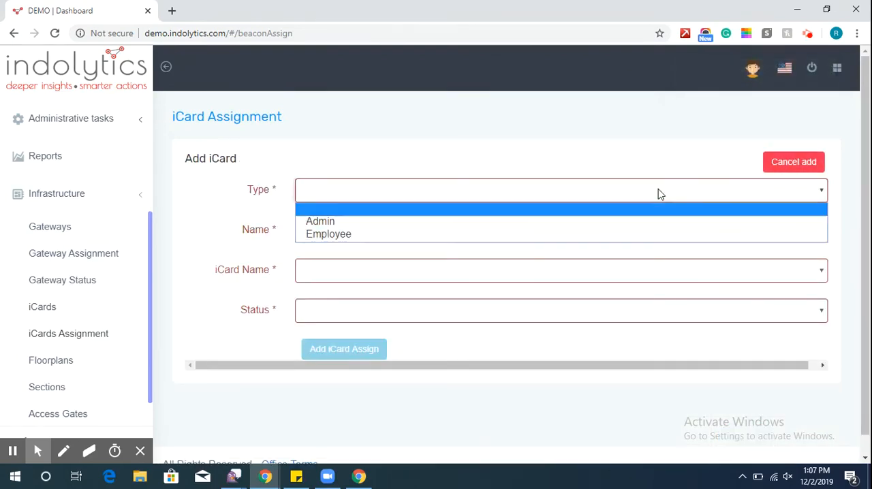
click(639, 235)
click(588, 235)
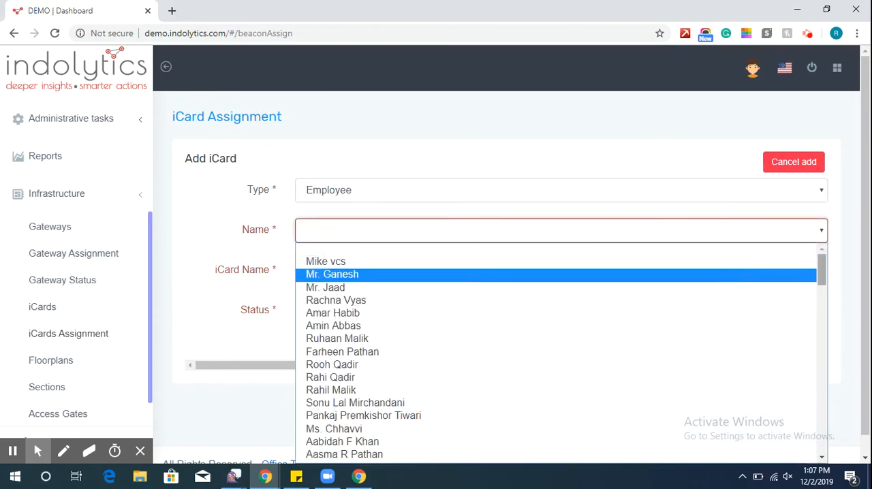
drag(823, 279, 823, 456)
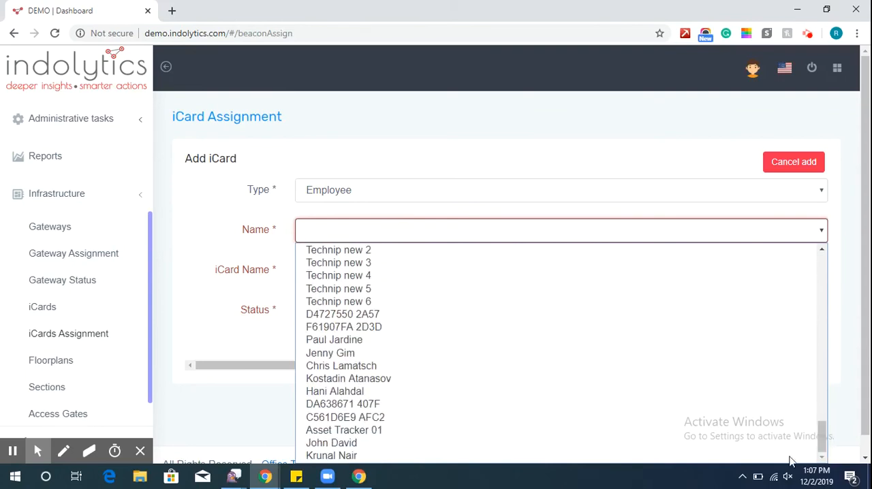
click(676, 453)
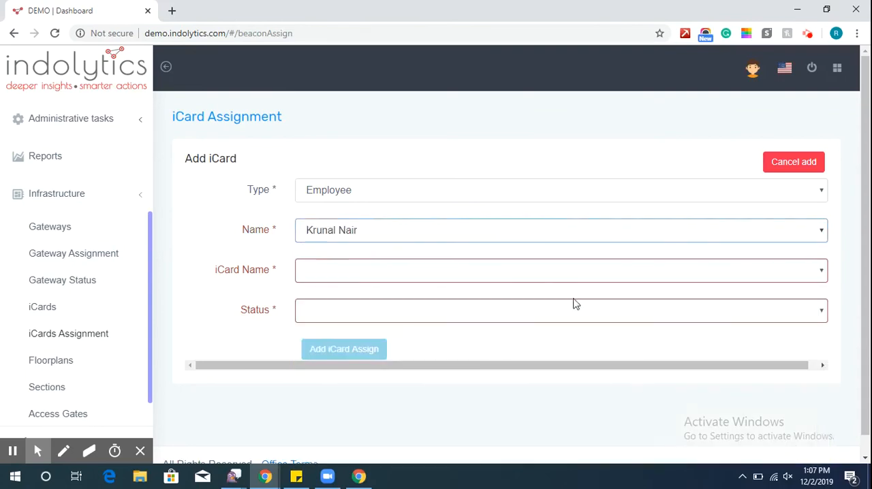
click(518, 279)
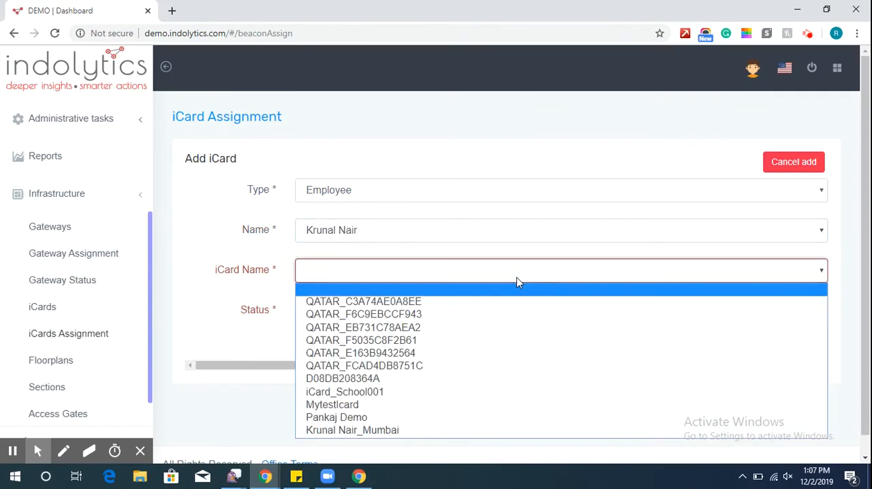
click(510, 431)
click(372, 313)
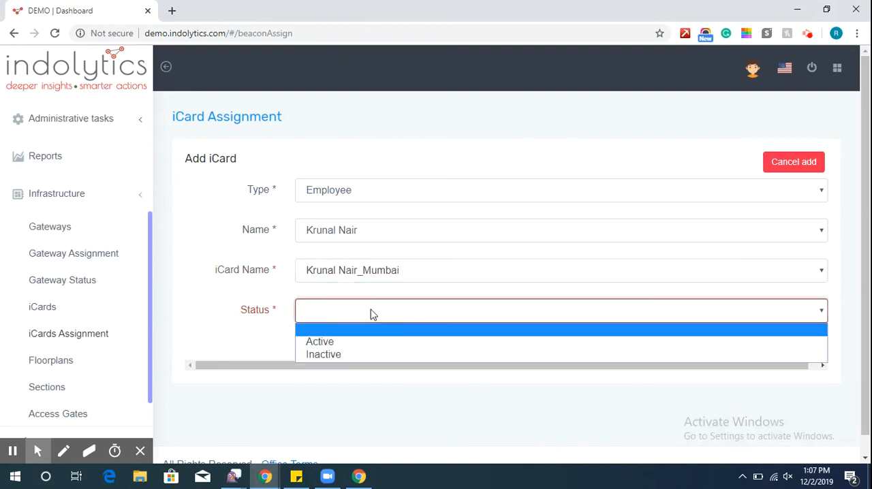
click(358, 343)
click(316, 353)
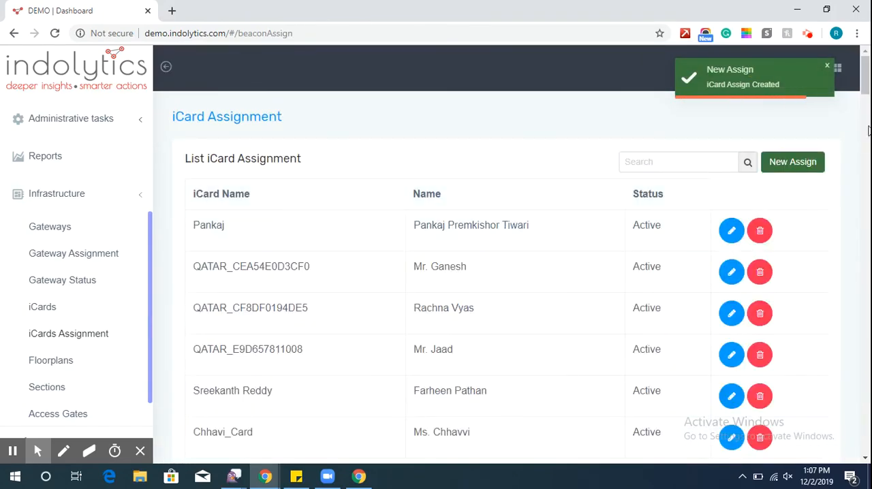
Check the end of the iCard assignment list for the two new Mumbai assignments.
scroll(868, 177, down, 10)
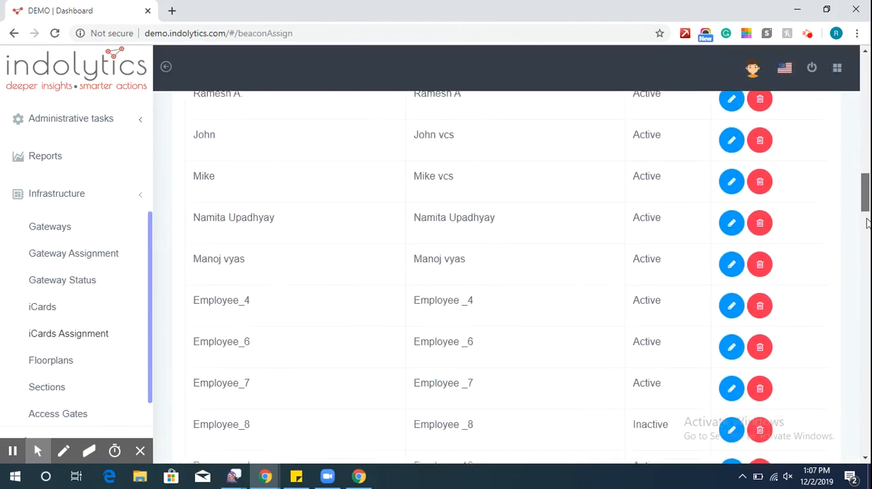
drag(868, 223, 847, 465)
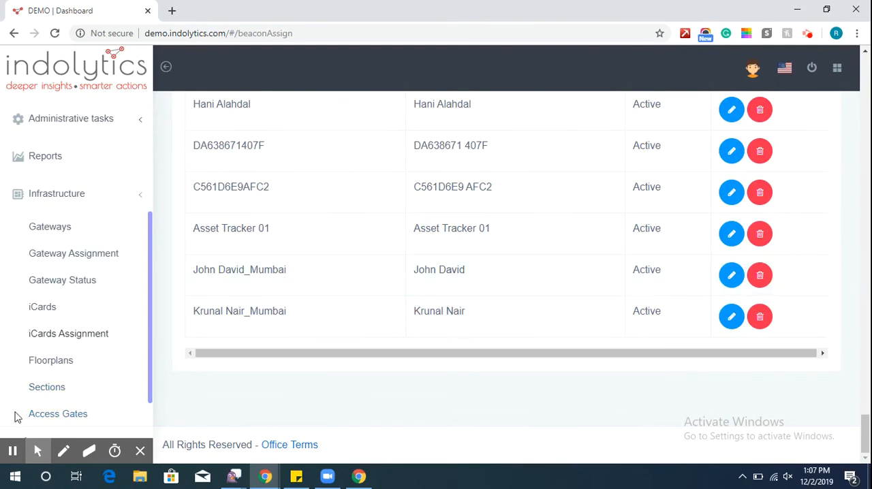
mouse_move(2, 450)
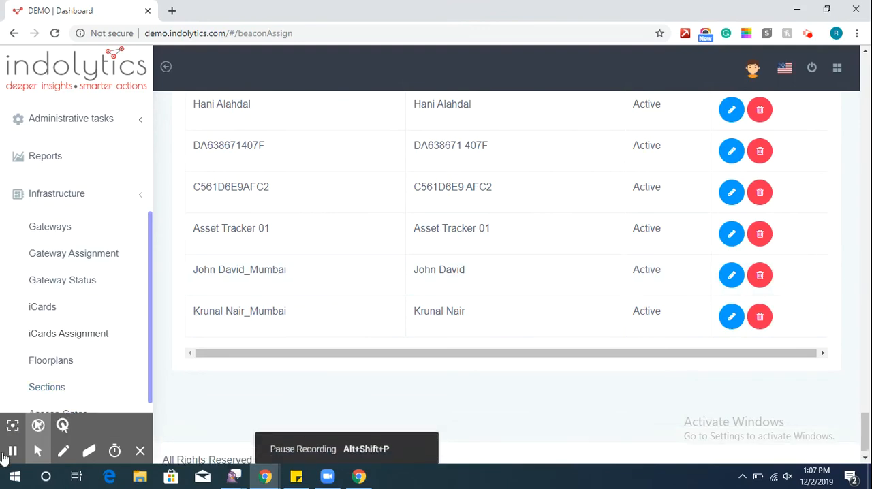
click(12, 451)
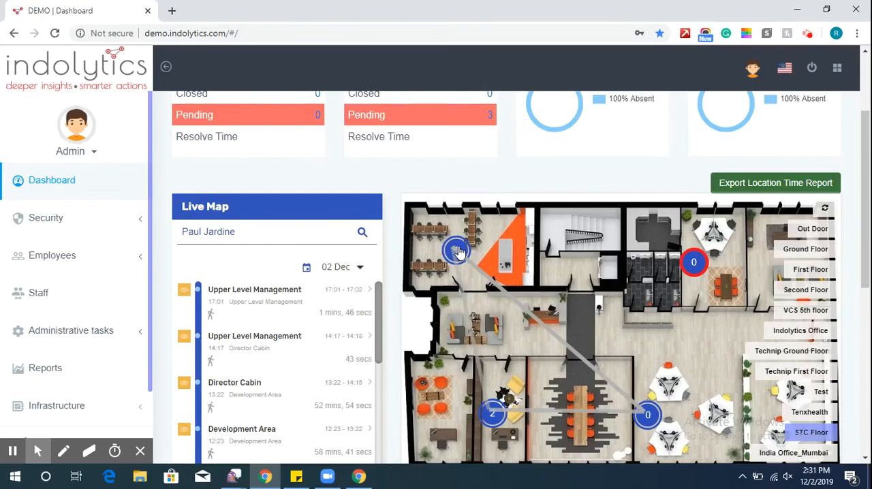
Open the details of the employee in the HR Cabin on the STC Floor map and show their live map.
click(458, 248)
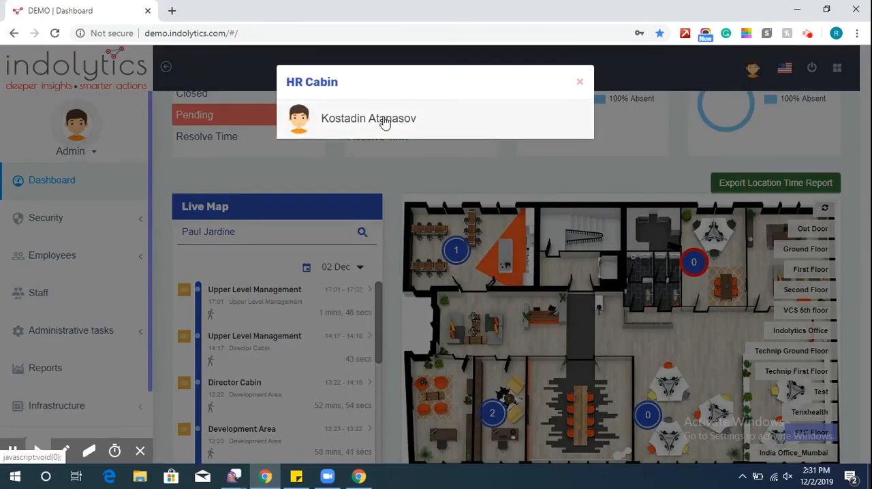
click(368, 118)
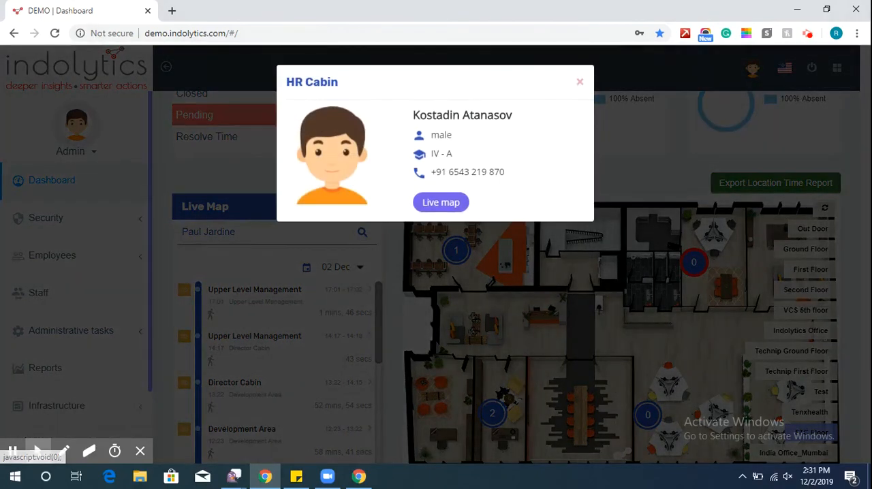
click(436, 203)
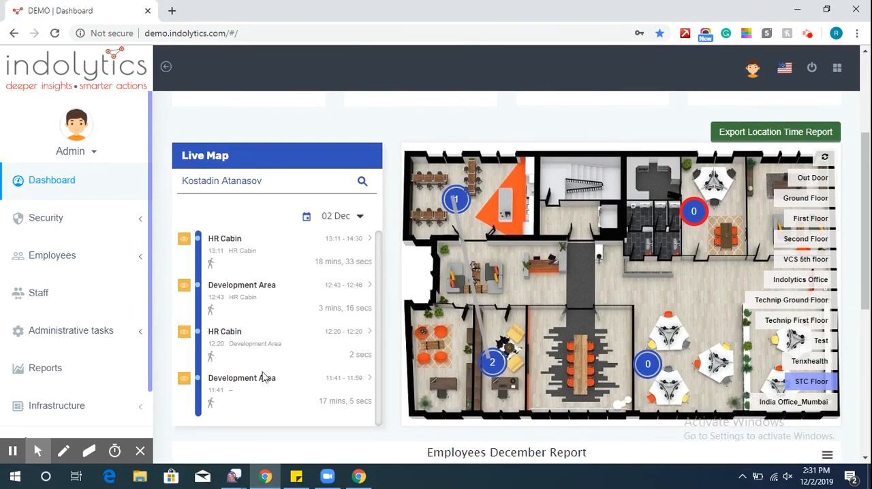
Trace the employee's 02 Dec movements by selecting each timeline entry from the 11:41 Development Area visit to the 13:11 HR Cabin visit.
click(271, 388)
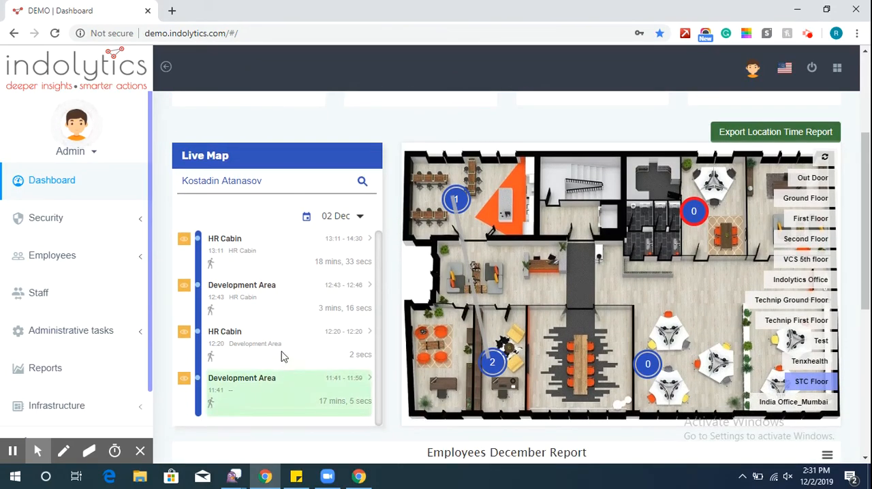
click(282, 354)
click(280, 308)
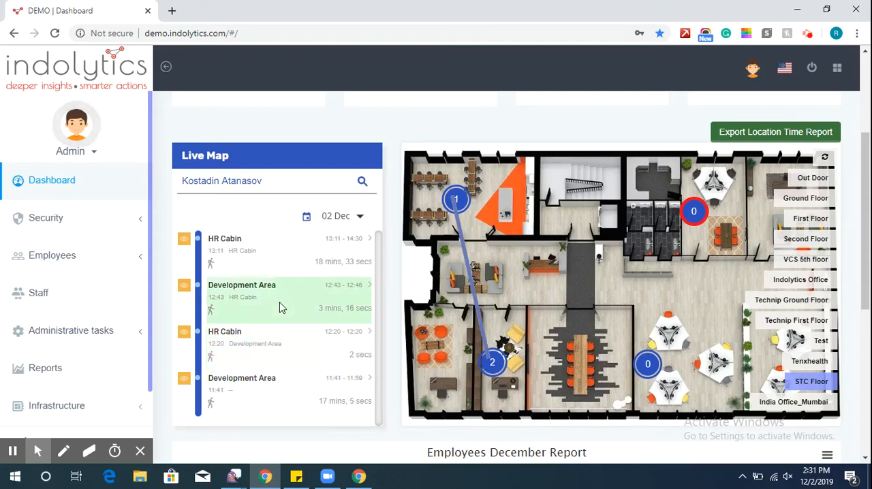
click(266, 258)
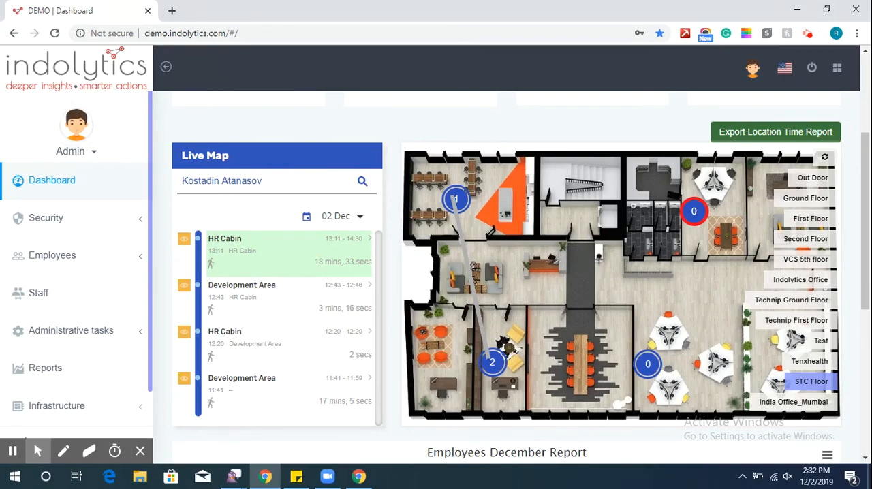
View the second listed employee's details from the Development Area marker, and list the people in the Director Cabin.
click(494, 366)
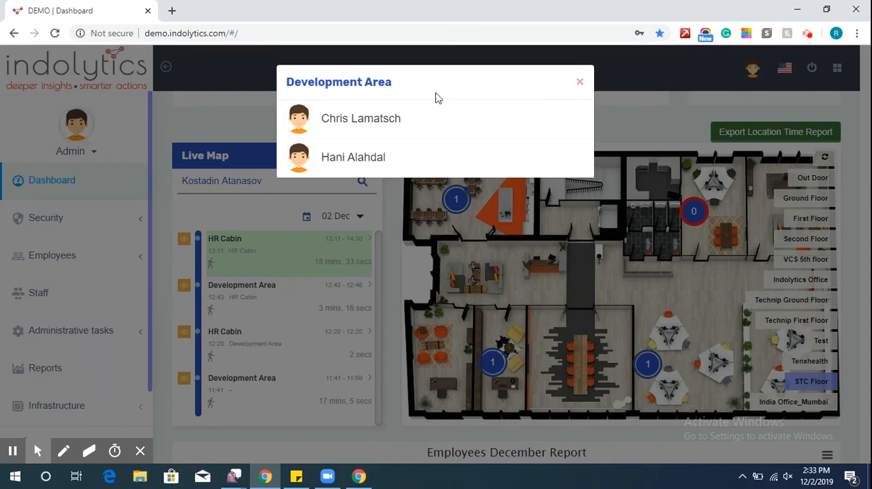
click(551, 159)
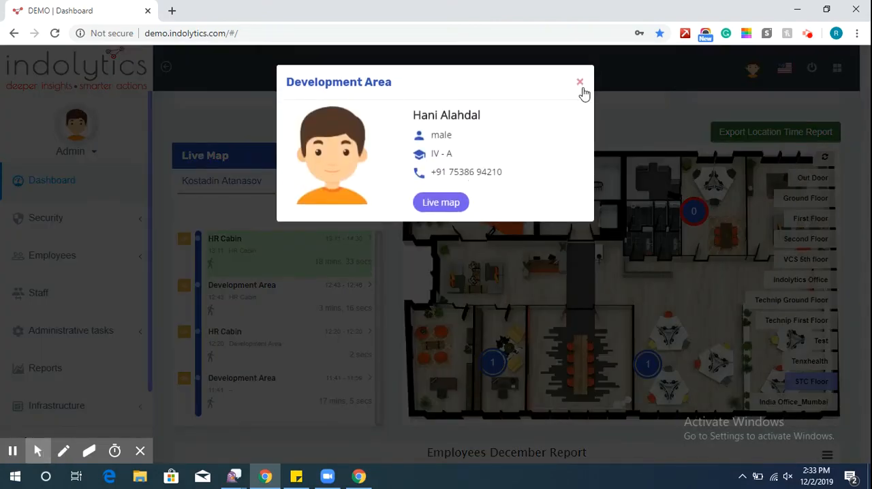
click(579, 83)
click(574, 84)
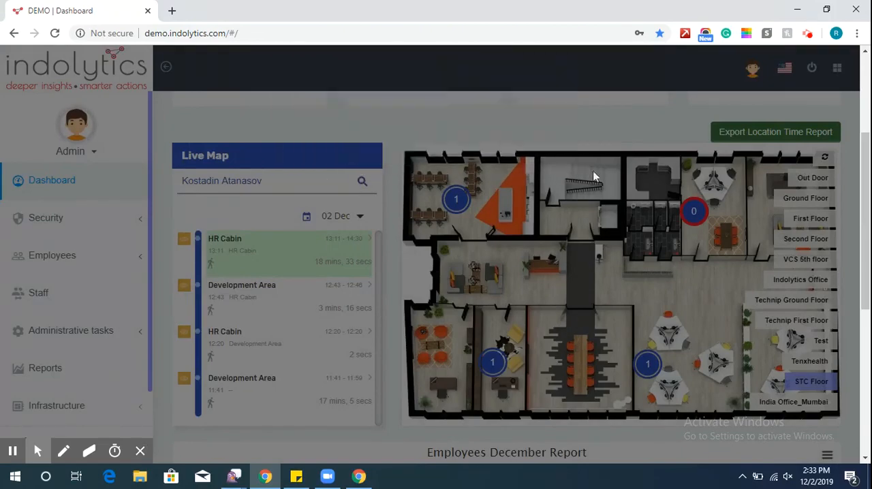
click(647, 372)
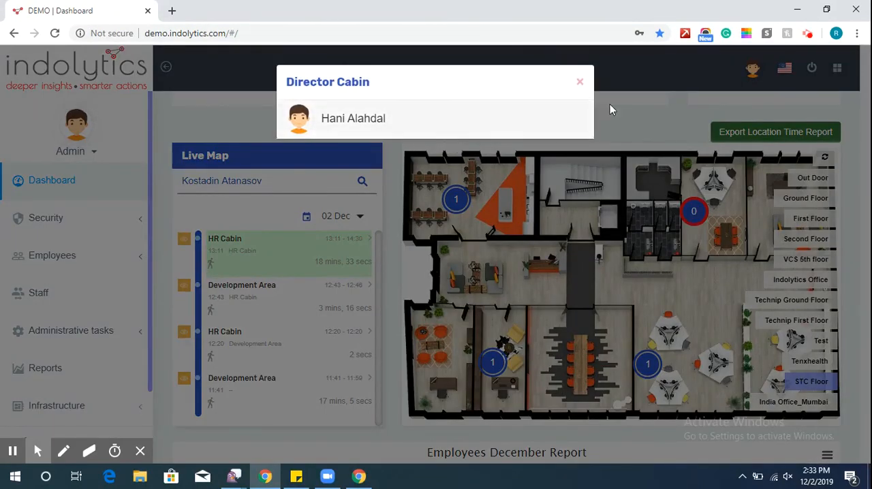
Reopen the Director Cabin's people list on the STC Floor map, view the listed employee's details and show their live map.
click(578, 84)
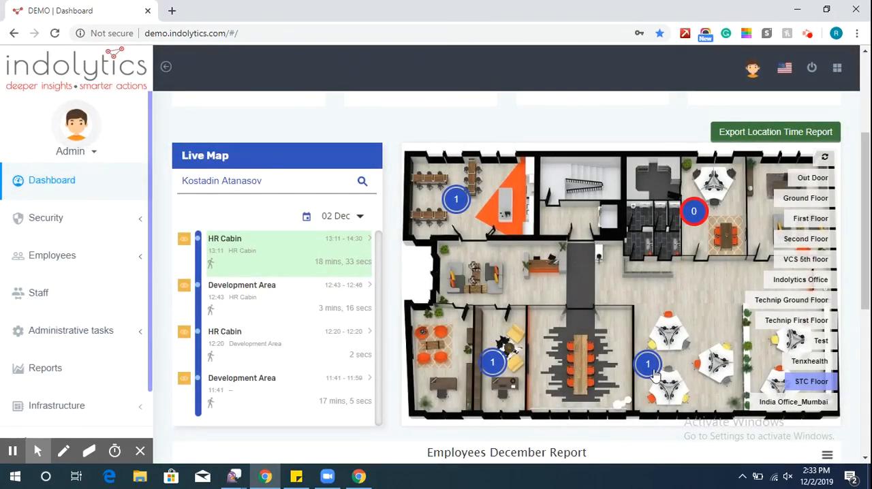
click(650, 371)
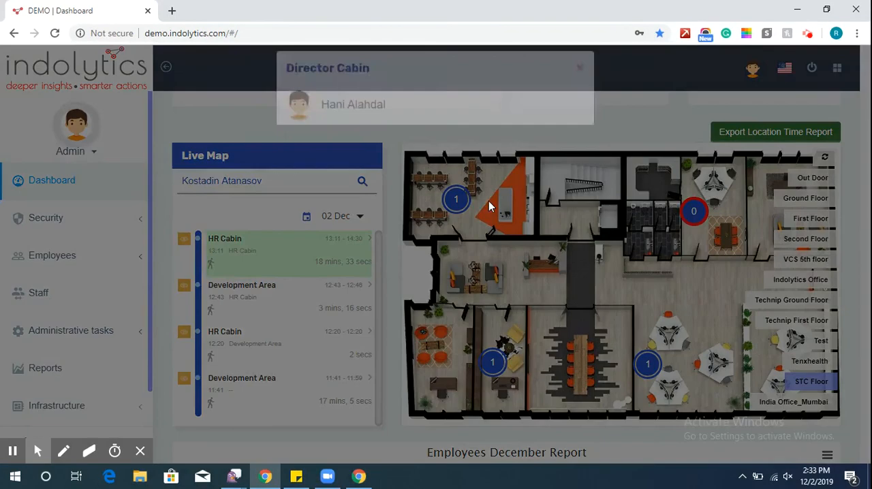
click(417, 135)
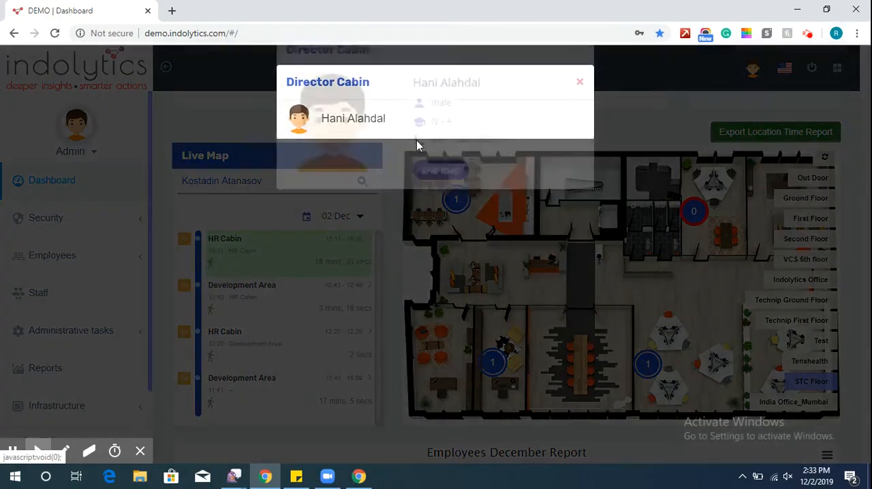
click(430, 202)
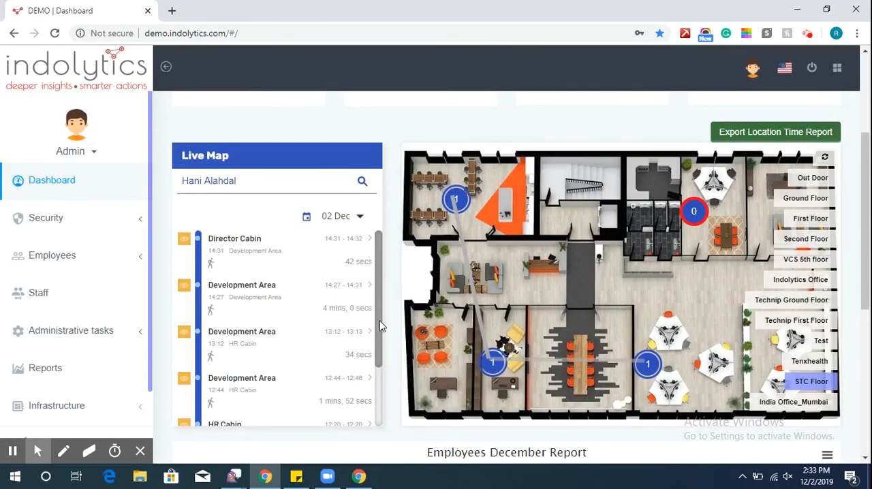
Trace this employee's 02 Dec movements by selecting each timeline entry from the 11:41 Development Area visit to the 14:31 Director Cabin visit.
drag(380, 325, 382, 408)
click(285, 414)
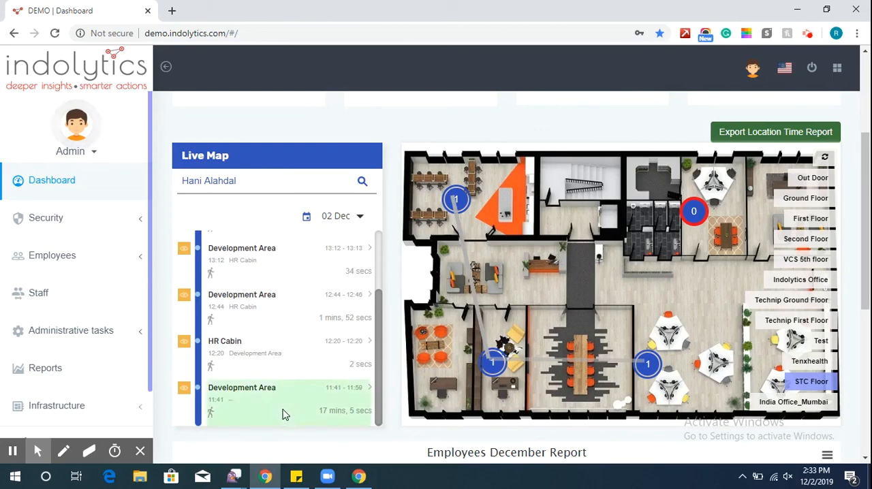
click(274, 350)
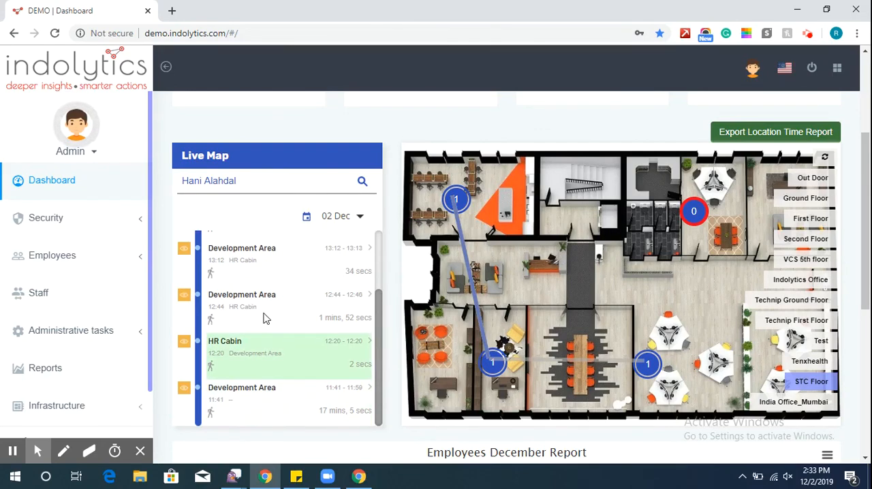
click(266, 317)
click(266, 273)
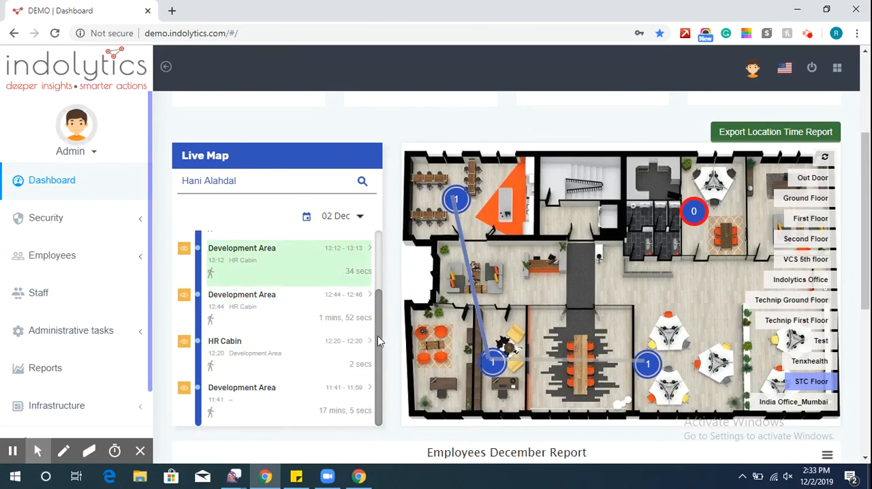
drag(383, 338, 387, 264)
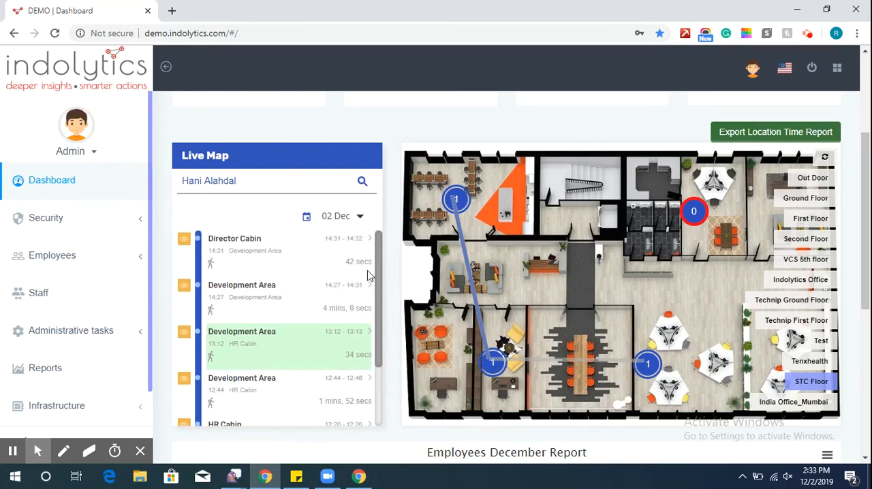
click(321, 298)
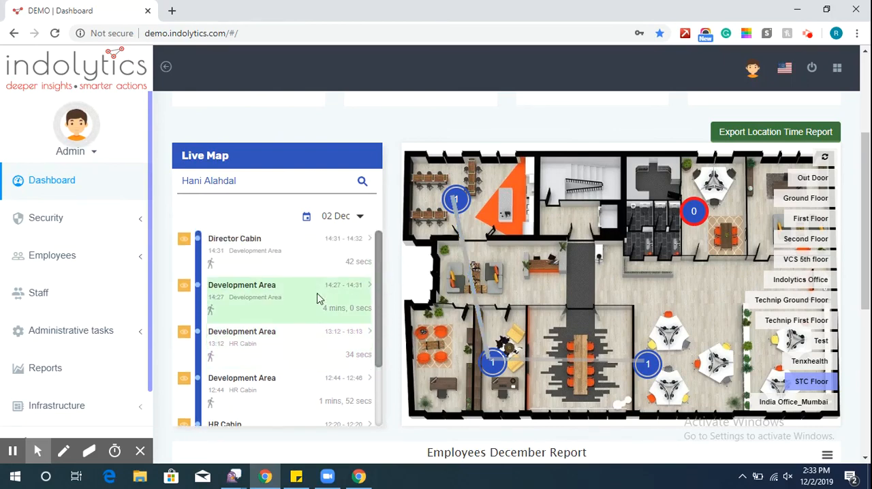
click(270, 249)
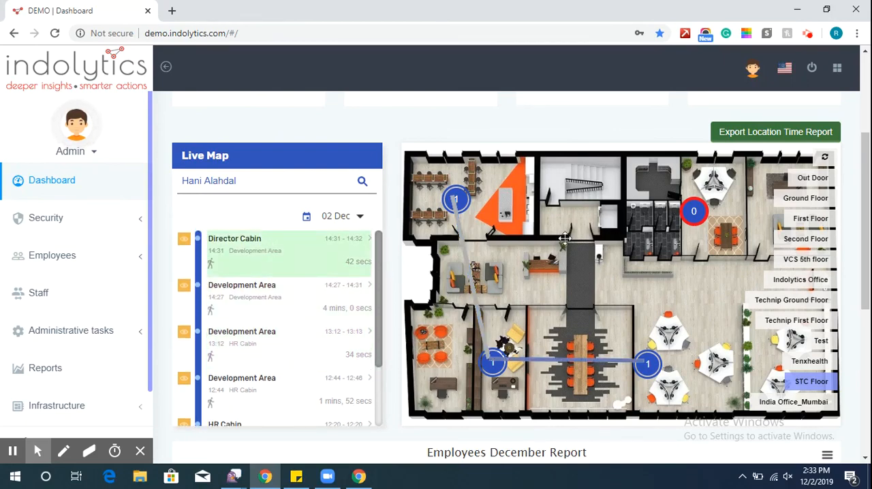